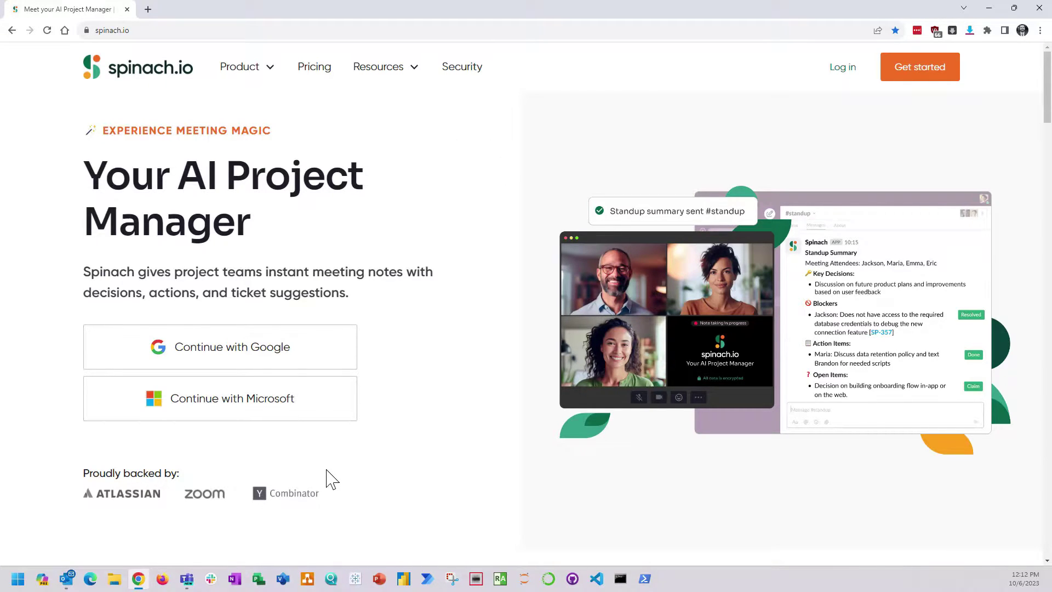
# Browse the Starter, Pro and Enterprise plans on the Spinach.io pricing page.
pyautogui.click(315, 67)
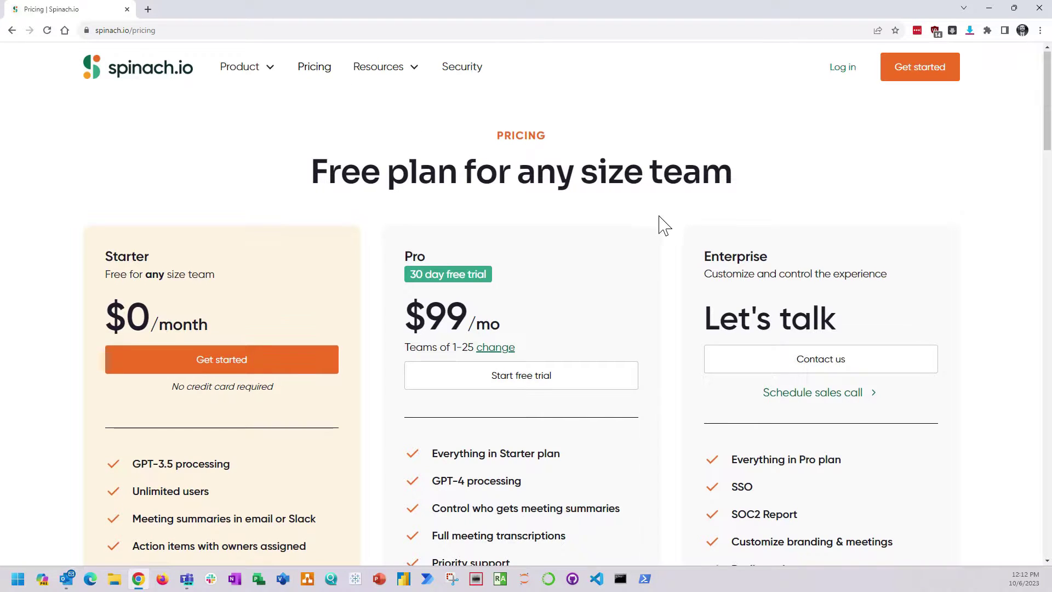
pyautogui.scroll(-1, 660, 225)
pyautogui.scroll(-1, 664, 225)
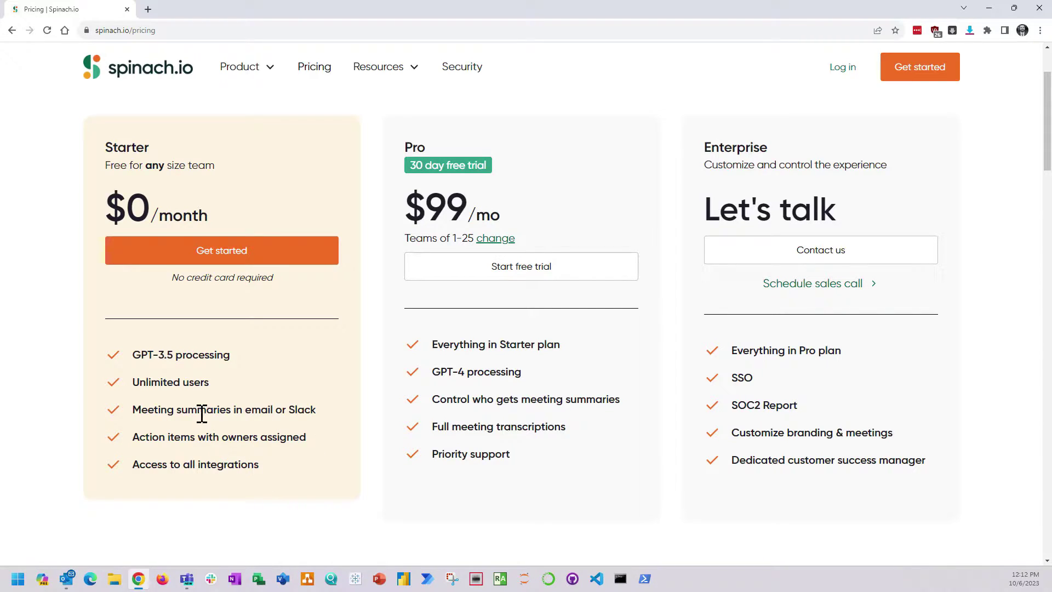
pyautogui.scroll(2, 197, 410)
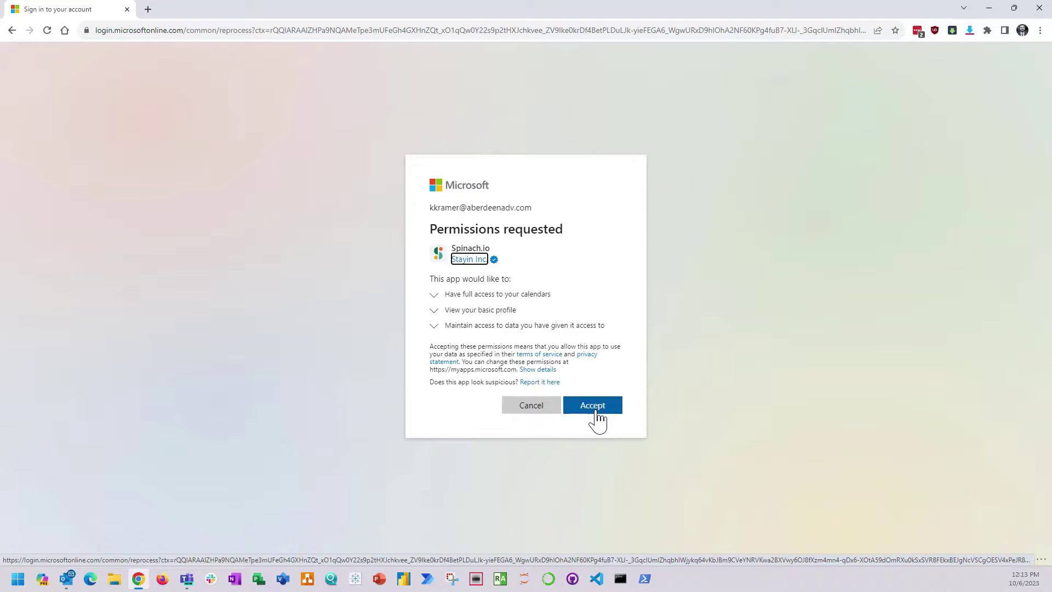
# Accept the Microsoft permissions, then answer IT as the team and Team Leader as the role.
pyautogui.click(597, 412)
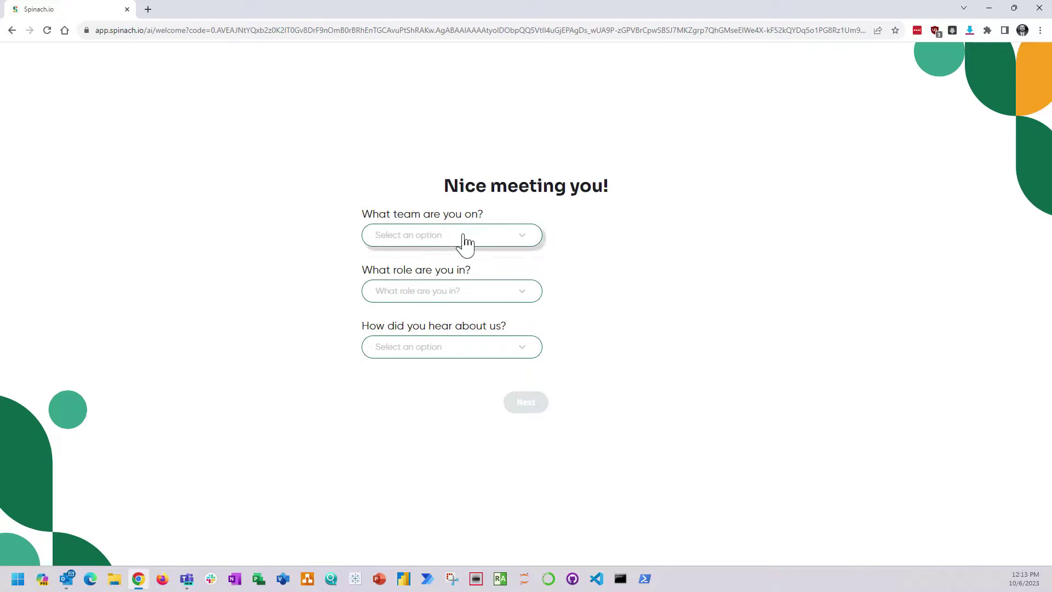
pyautogui.click(464, 239)
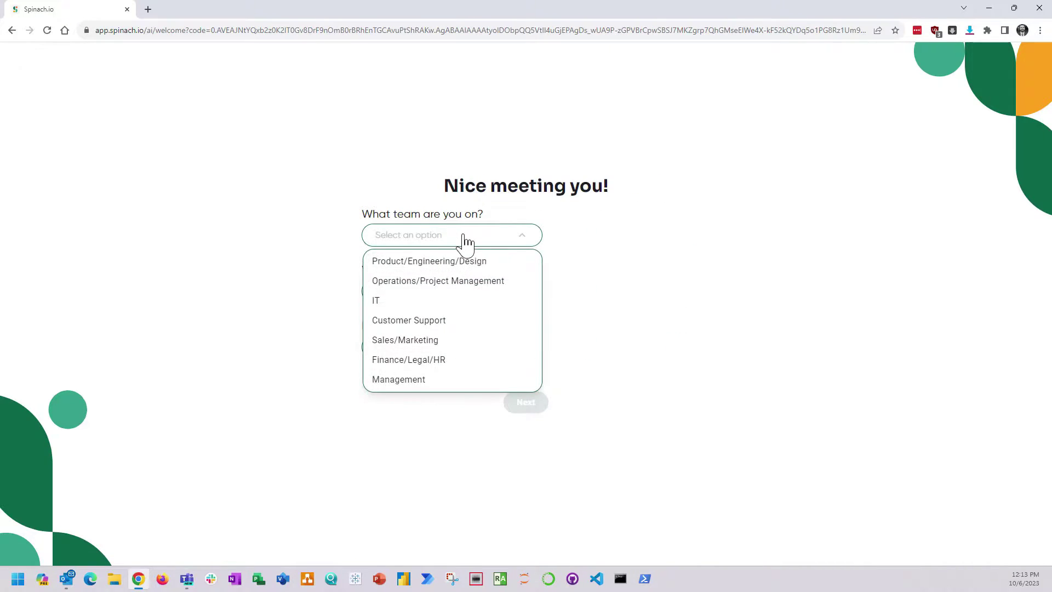
pyautogui.click(502, 301)
pyautogui.click(502, 297)
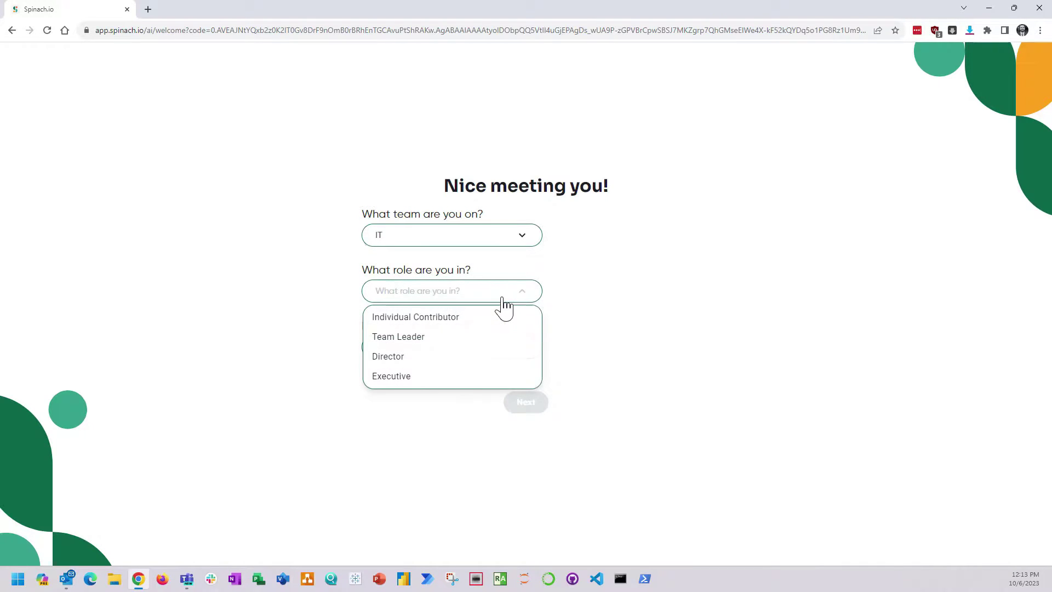
pyautogui.click(505, 339)
# Choose TikTok as how you heard about Spinach and move to the next step.
pyautogui.click(507, 356)
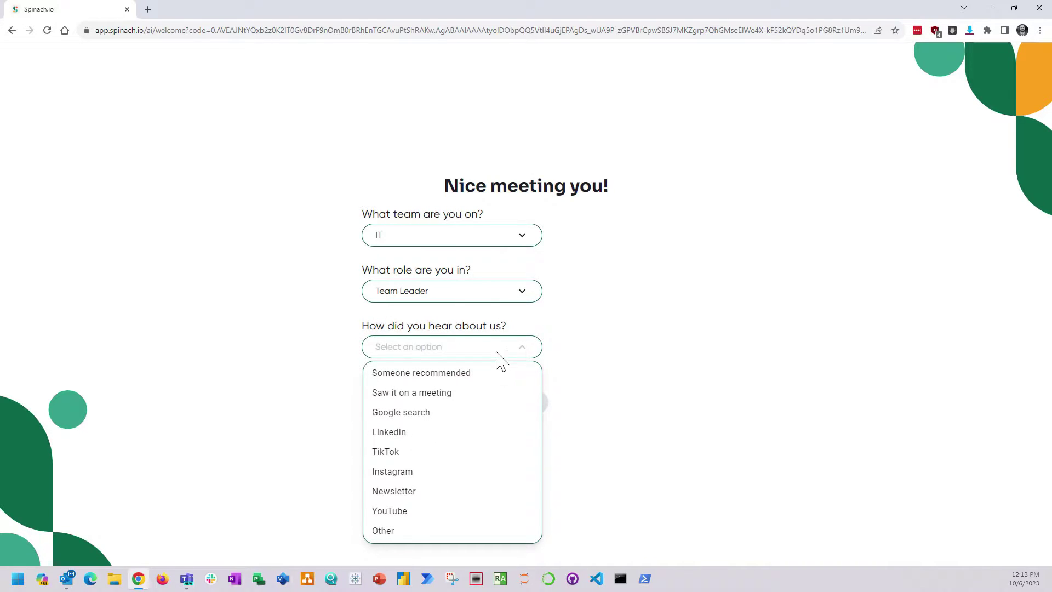
pyautogui.doubleClick(463, 452)
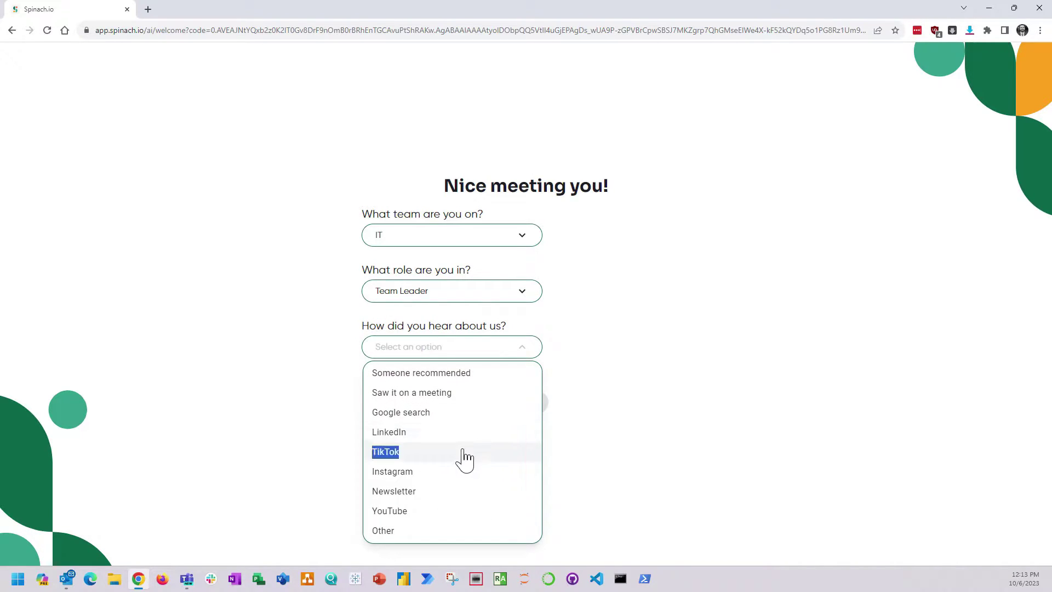
pyautogui.click(463, 452)
pyautogui.click(529, 406)
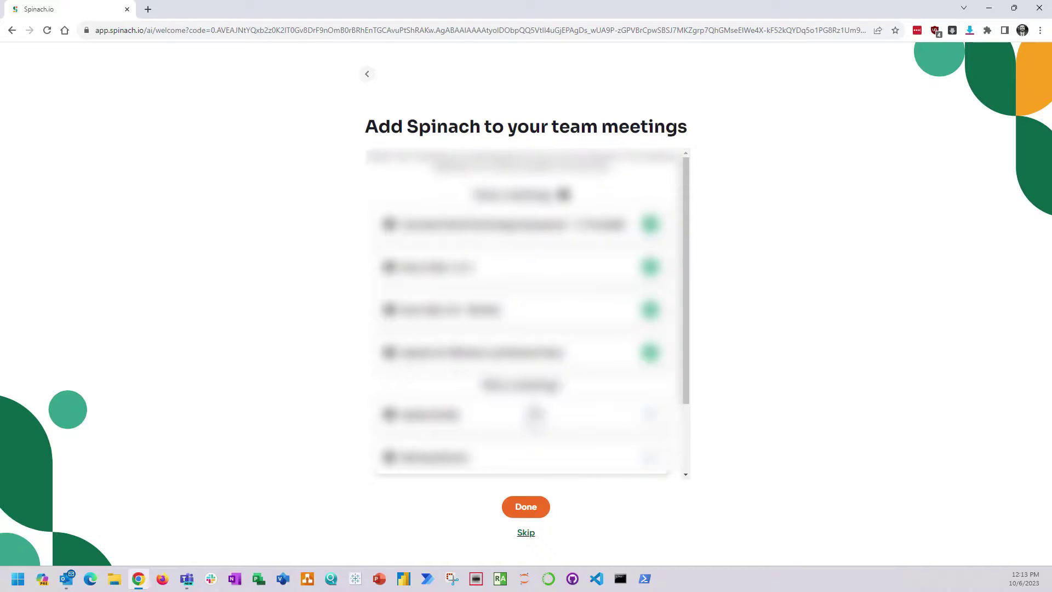
# Turn Spinach off for the four listed meetings, skip that step, and connect Slack.
pyautogui.click(651, 224)
pyautogui.click(650, 266)
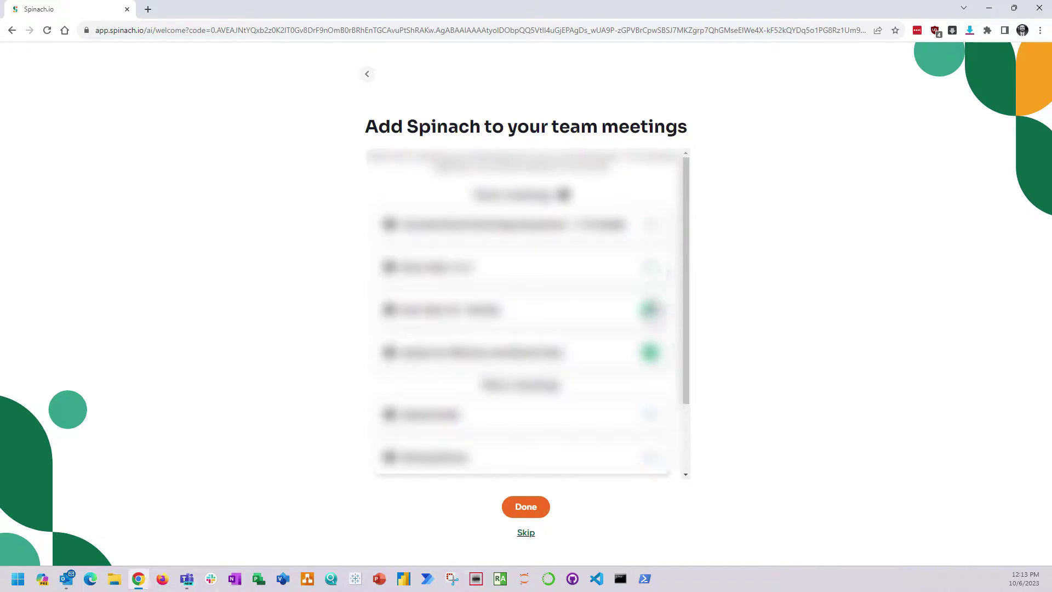
pyautogui.click(650, 310)
pyautogui.click(651, 353)
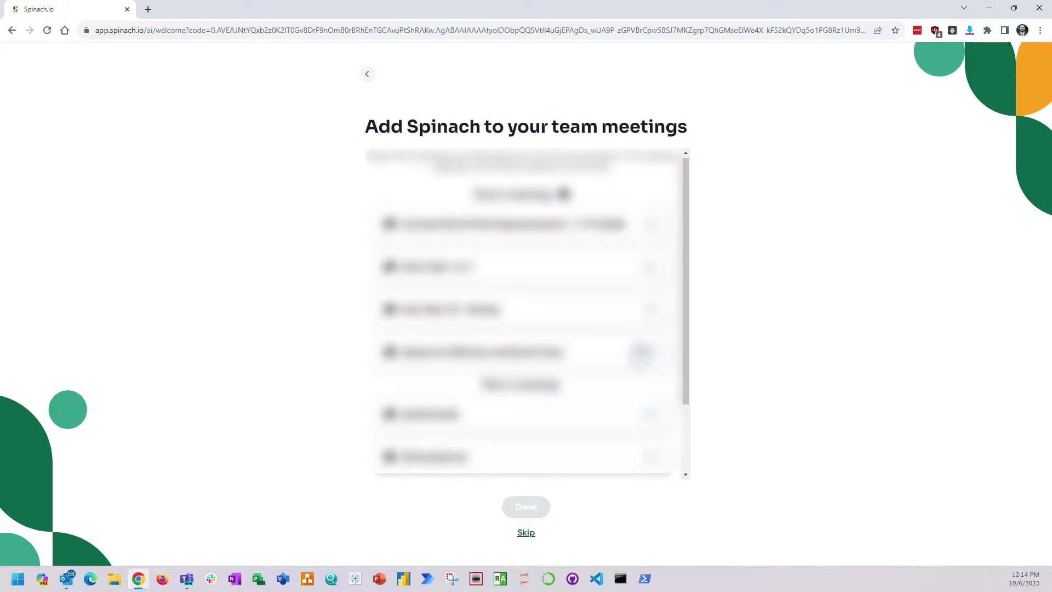
pyautogui.scroll(-3, 641, 352)
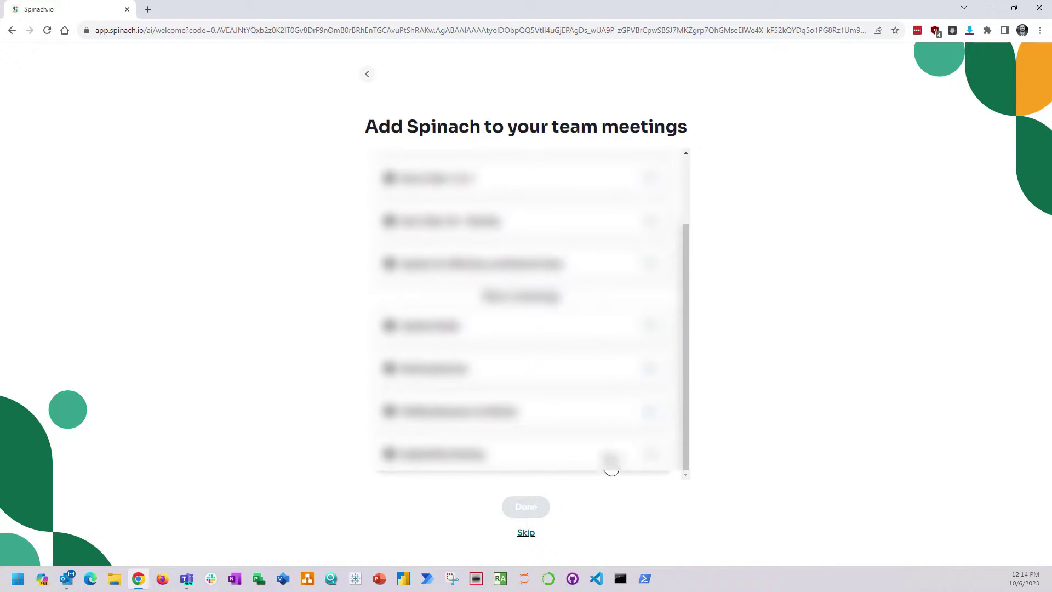
pyautogui.click(526, 534)
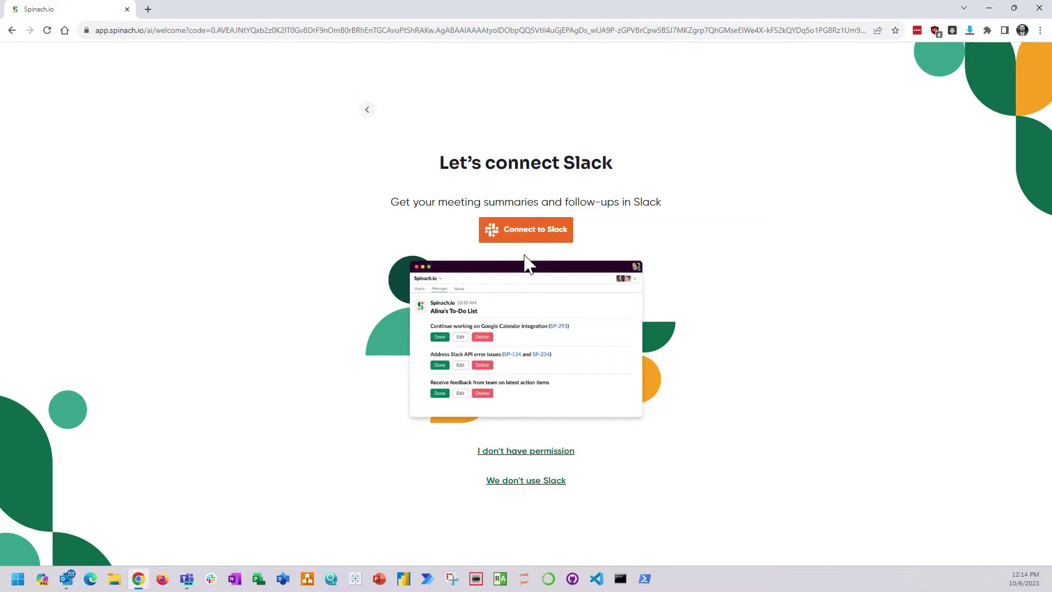
pyautogui.click(533, 233)
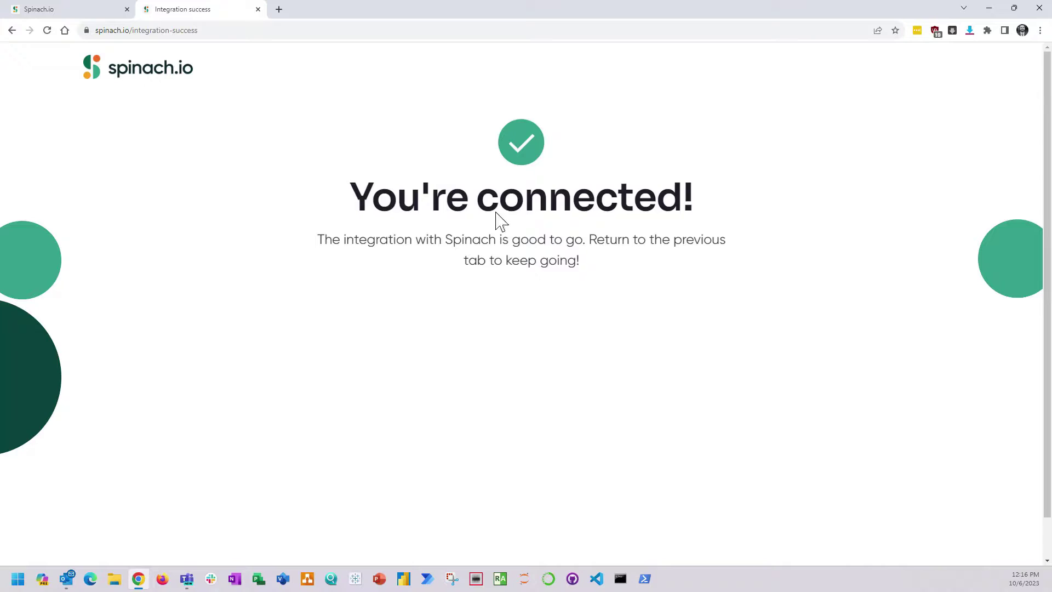
# Make #vr-ar-xr-ai the default channel, skip ticketing and knowledge-base tools, and admit both lobby entrants.
pyautogui.click(258, 9)
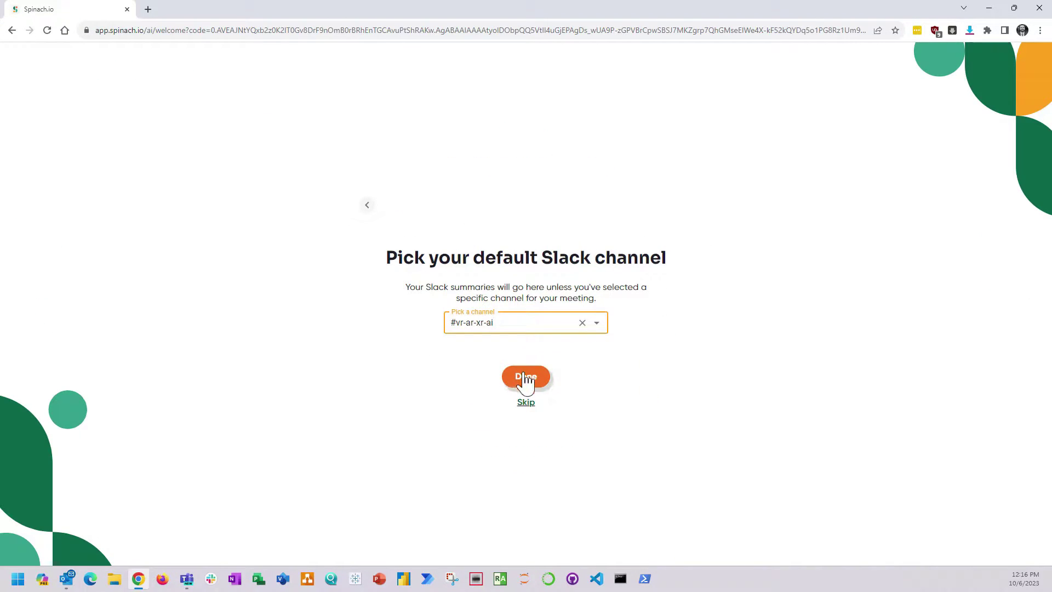
pyautogui.click(525, 379)
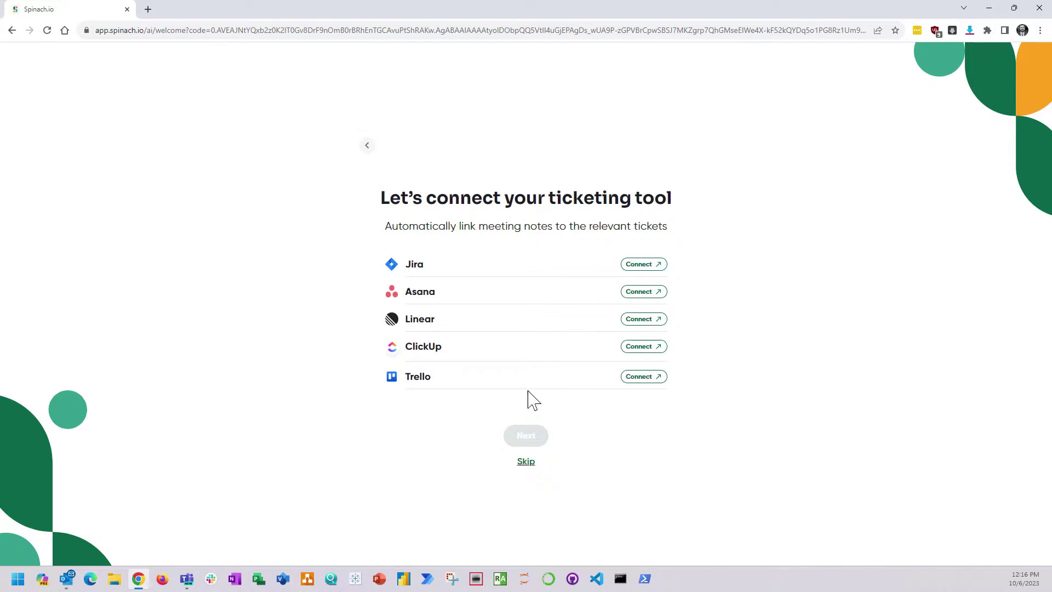
pyautogui.click(528, 464)
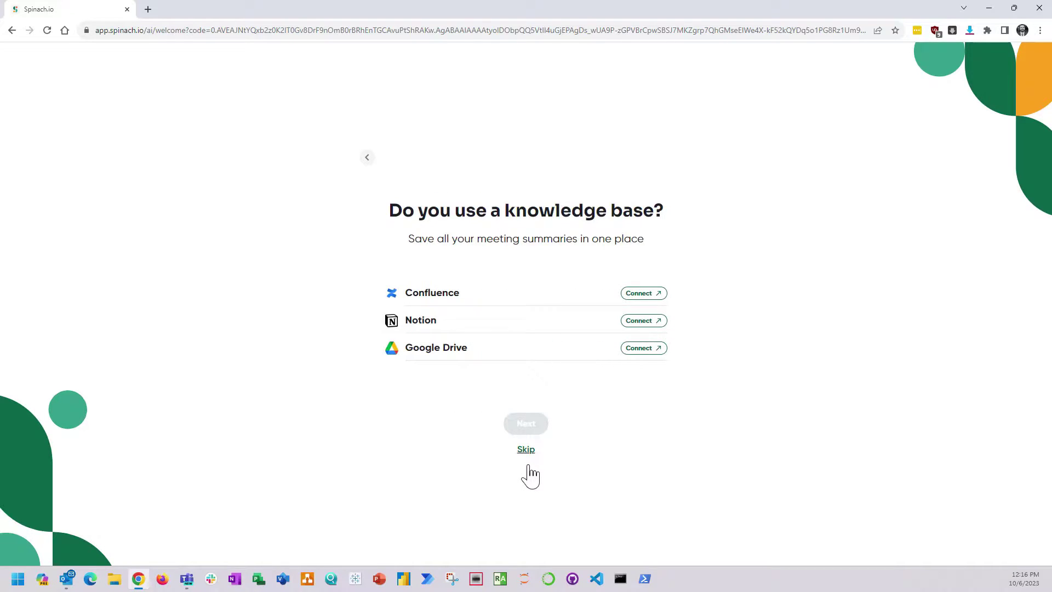
pyautogui.click(526, 450)
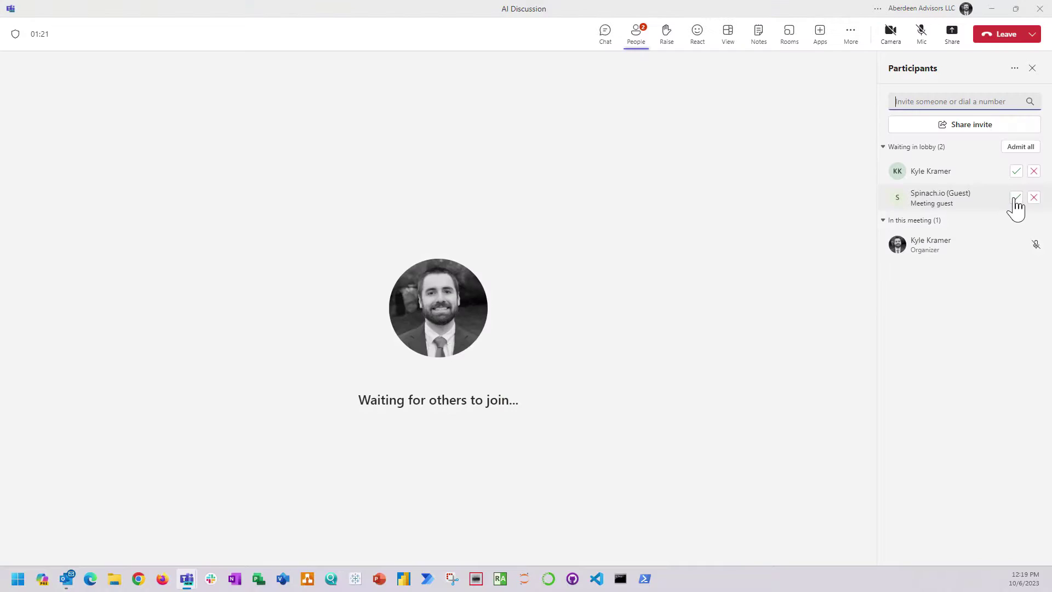
pyautogui.click(1024, 197)
pyautogui.click(1022, 172)
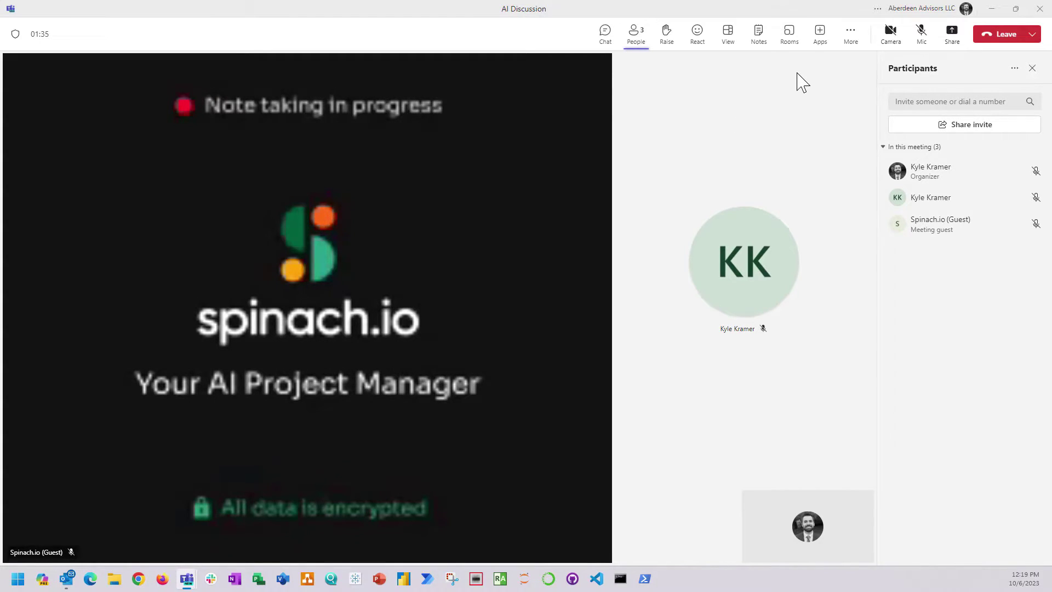
# Unmute the mic and start live transcription with English (US) as the spoken language.
pyautogui.click(921, 34)
pyautogui.click(859, 44)
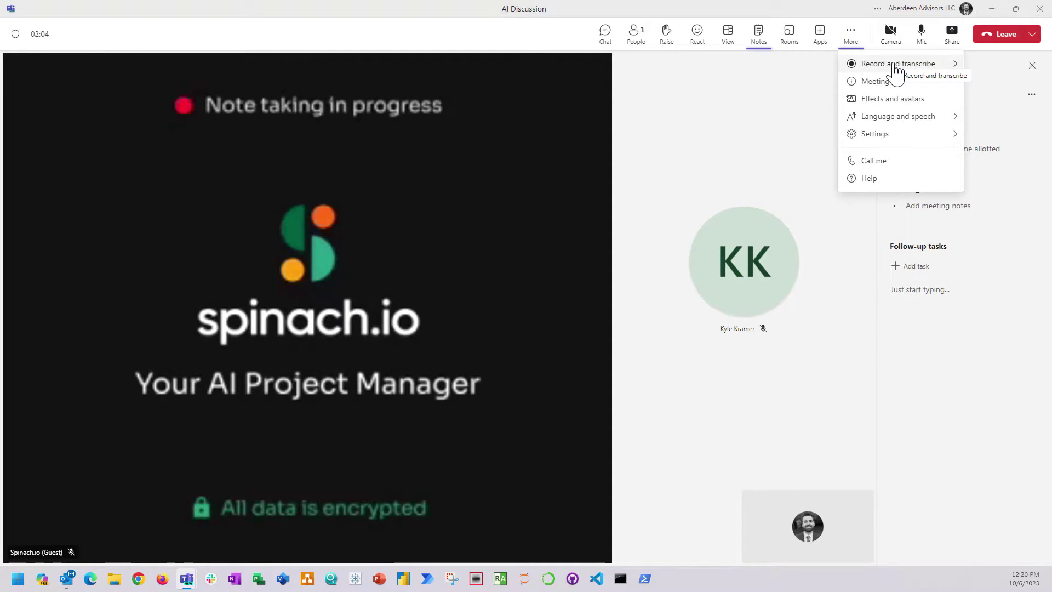
pyautogui.click(896, 70)
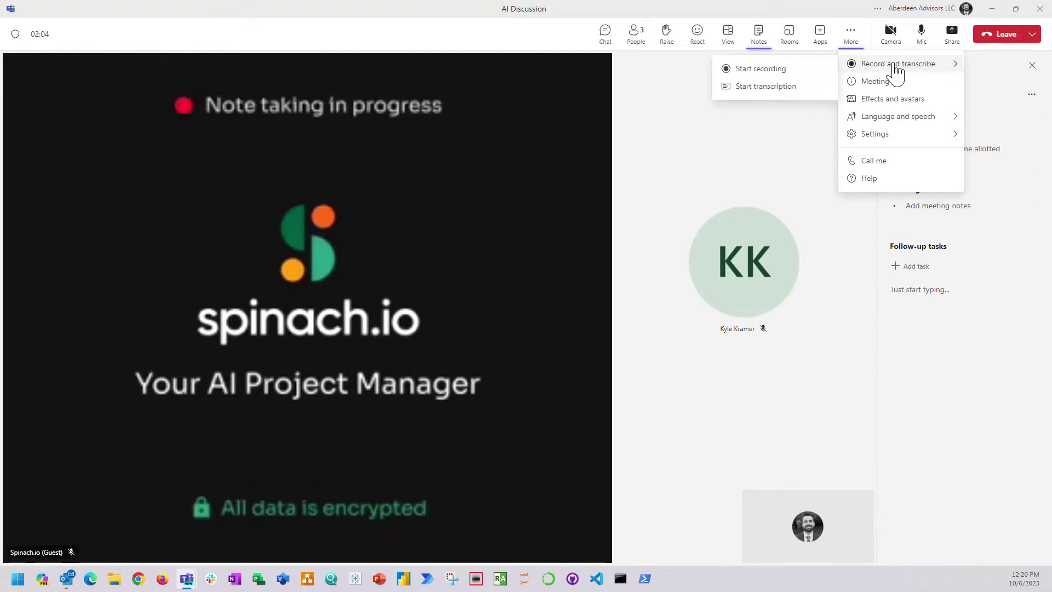
pyautogui.click(777, 87)
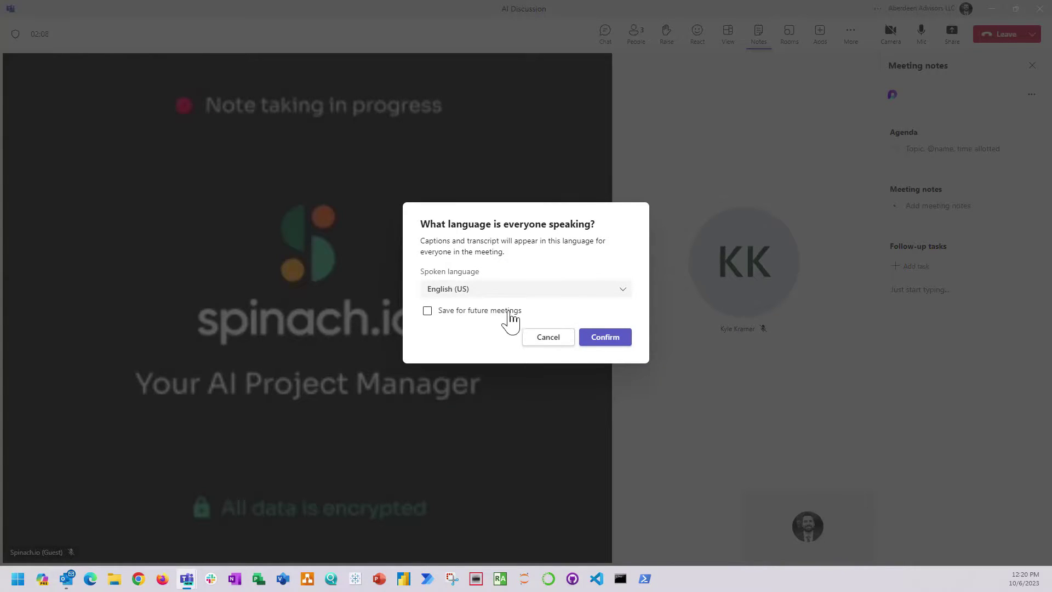
pyautogui.click(605, 337)
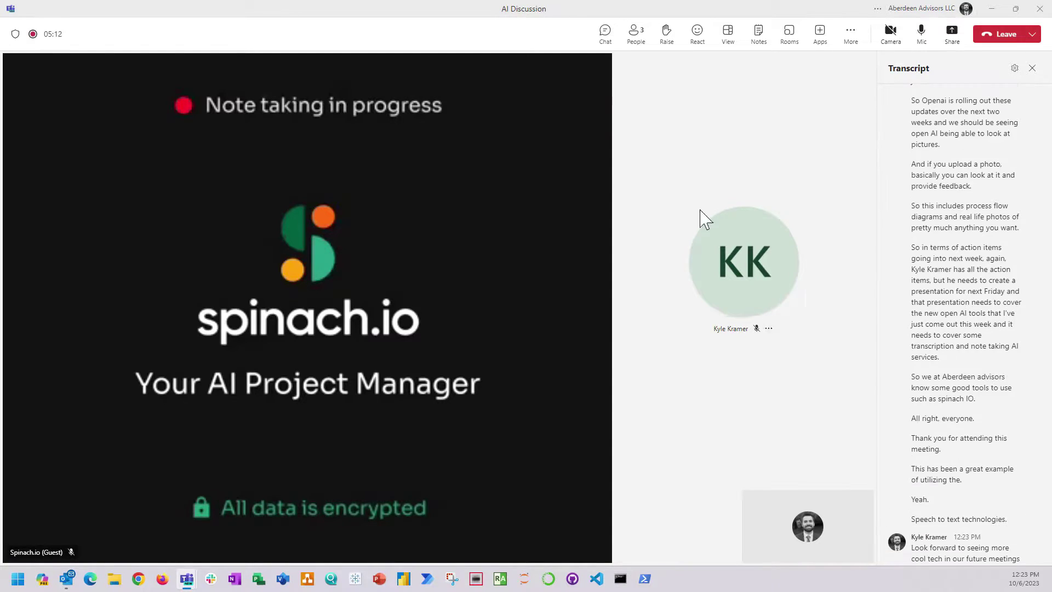
# Leave the meeting and view the transcript in the meeting recap.
pyautogui.click(1029, 31)
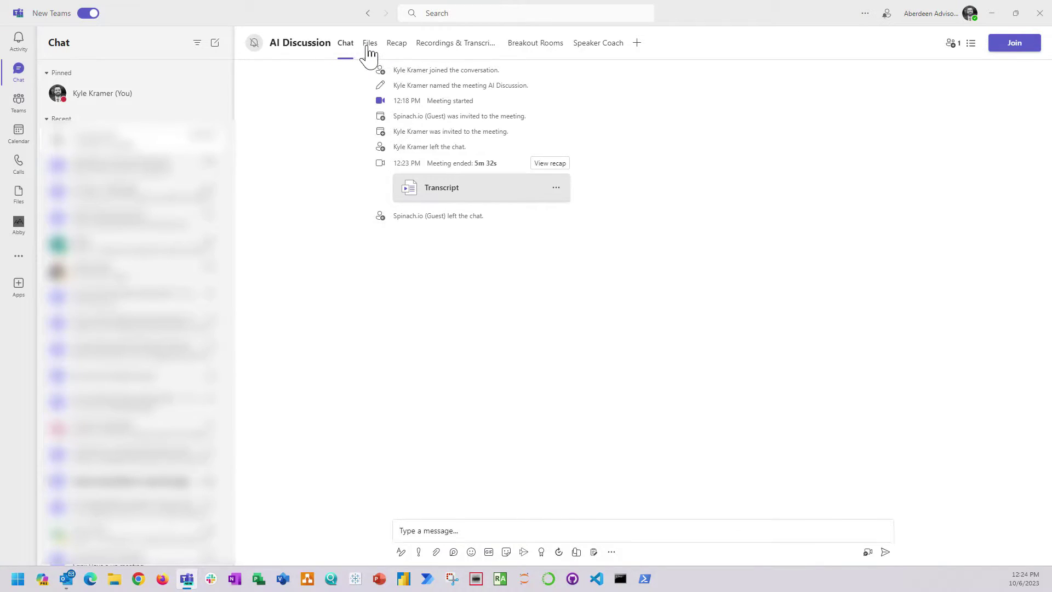
pyautogui.click(367, 46)
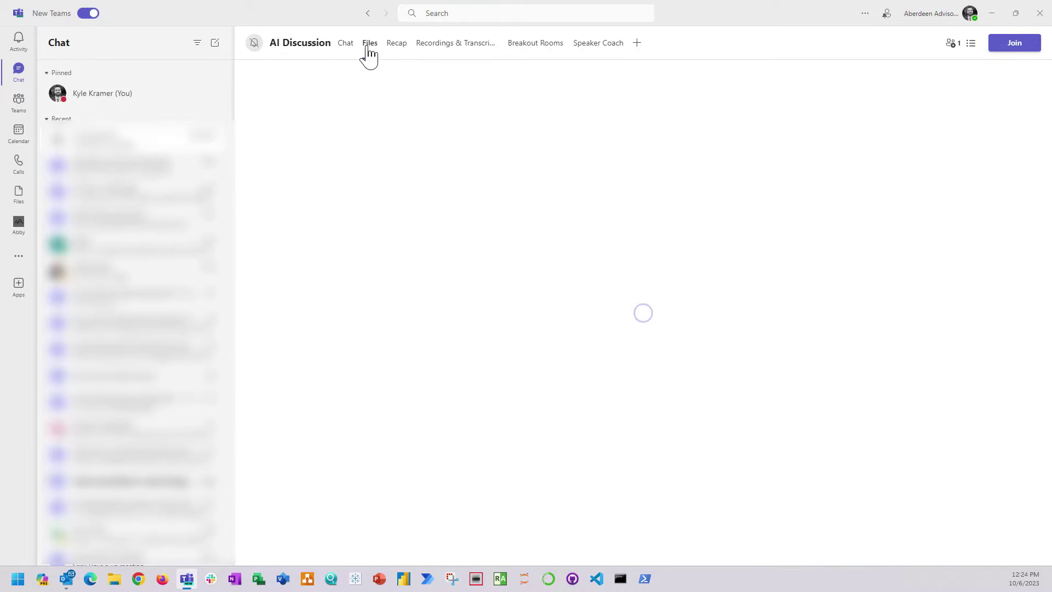
pyautogui.click(406, 47)
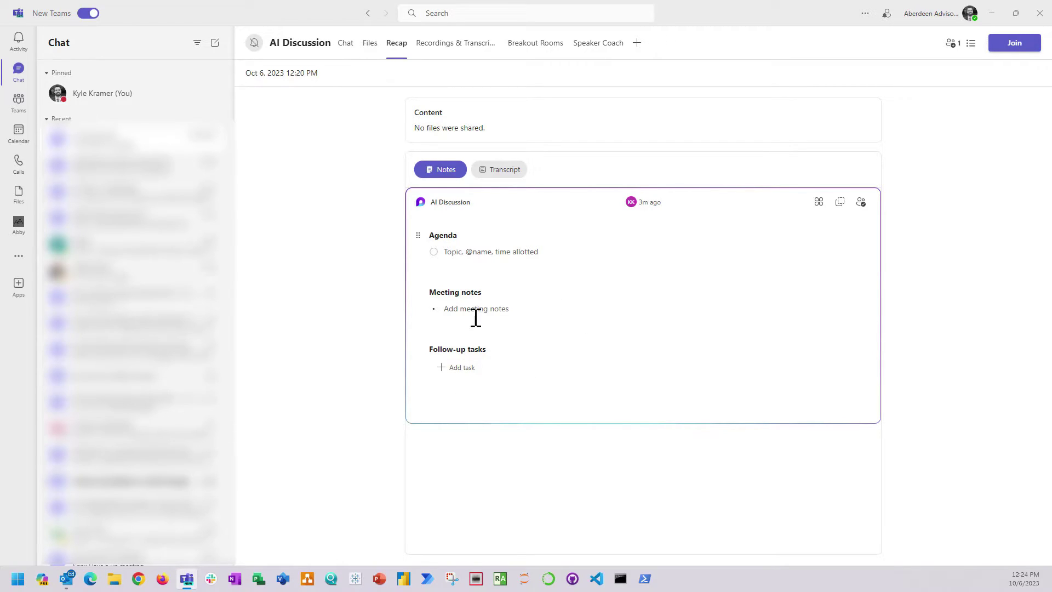
pyautogui.click(505, 169)
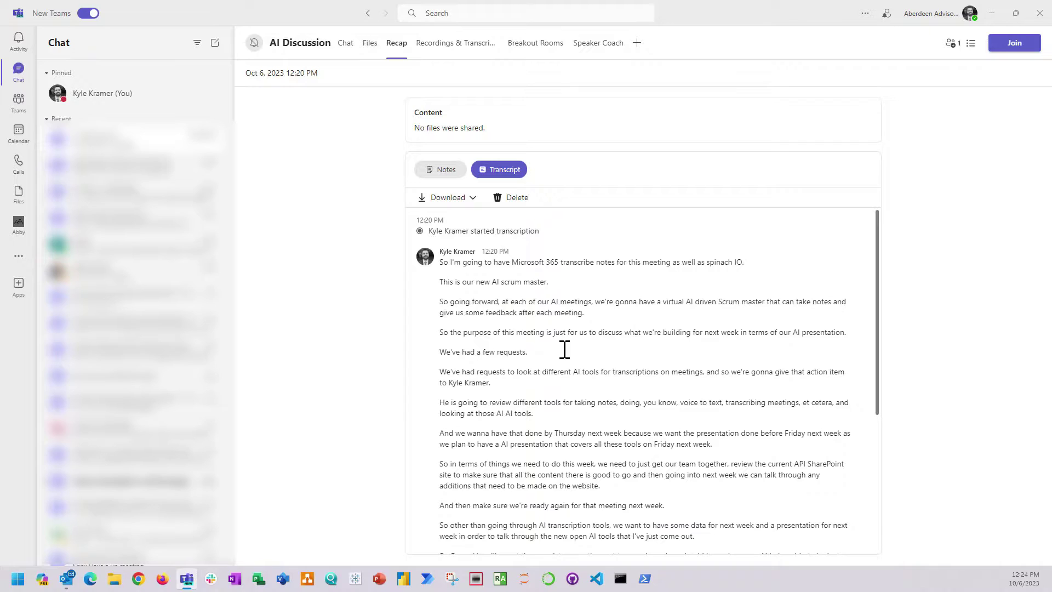
pyautogui.scroll(-5, 570, 355)
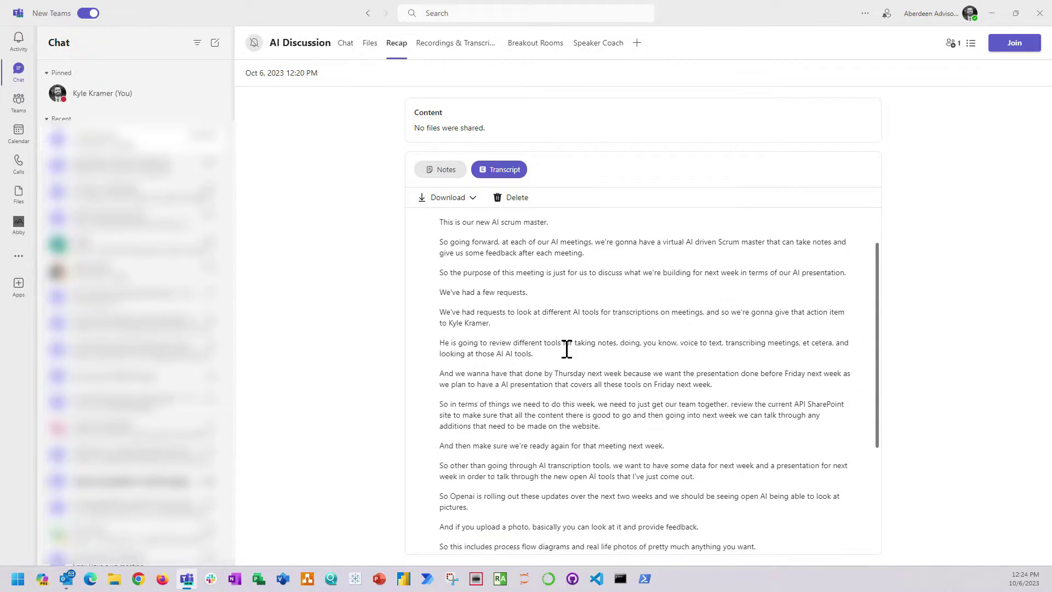
pyautogui.scroll(-3, 567, 359)
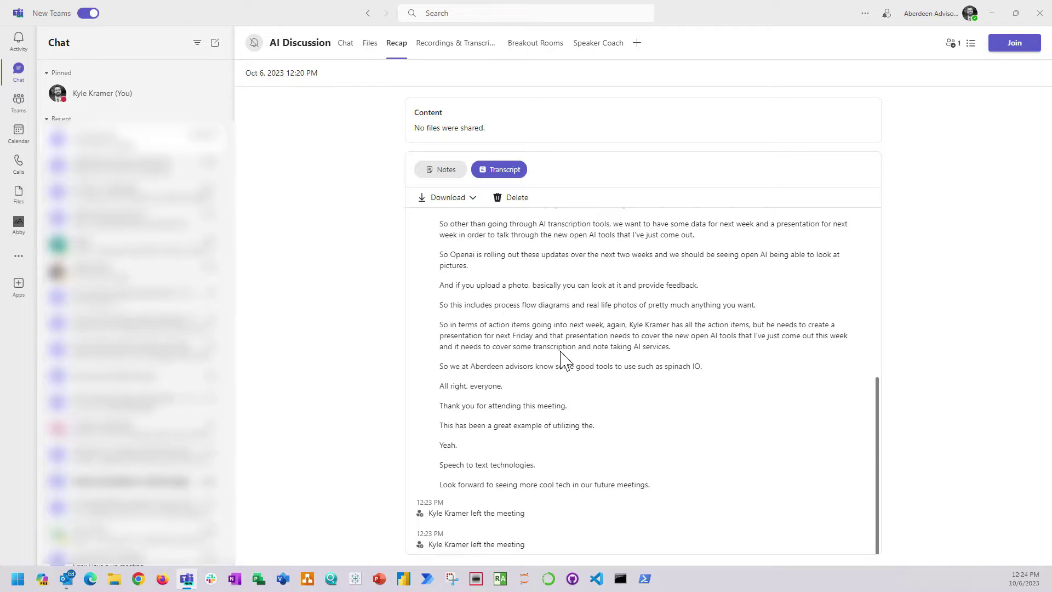
pyautogui.scroll(10, 564, 361)
pyautogui.scroll(-3, 564, 362)
pyautogui.scroll(3, 566, 362)
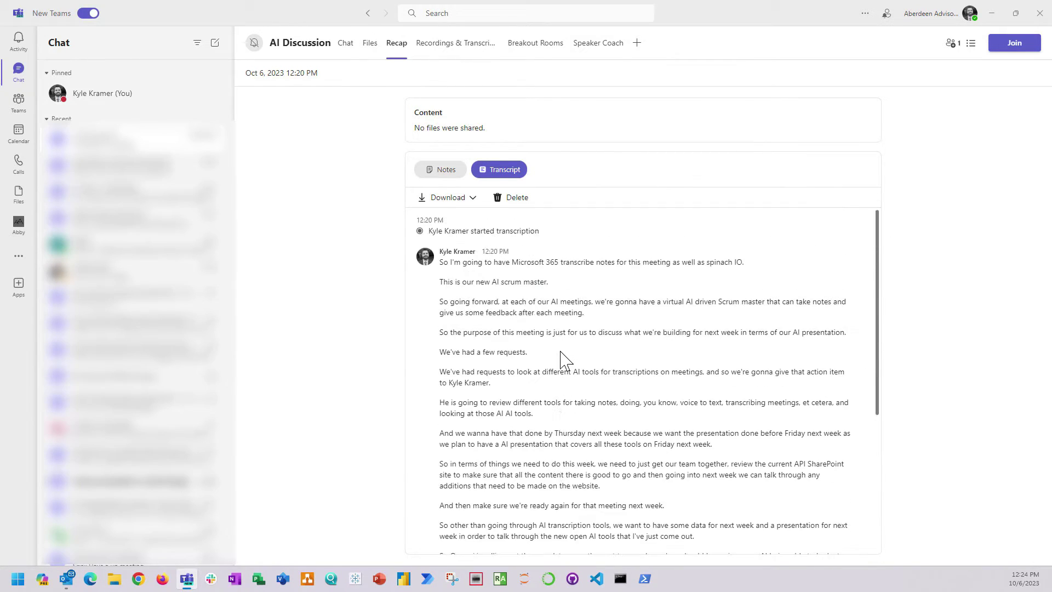
# Check Recordings & Transcripts, Speaker Coach and Breakout Rooms, then return to the transcript.
pyautogui.click(448, 54)
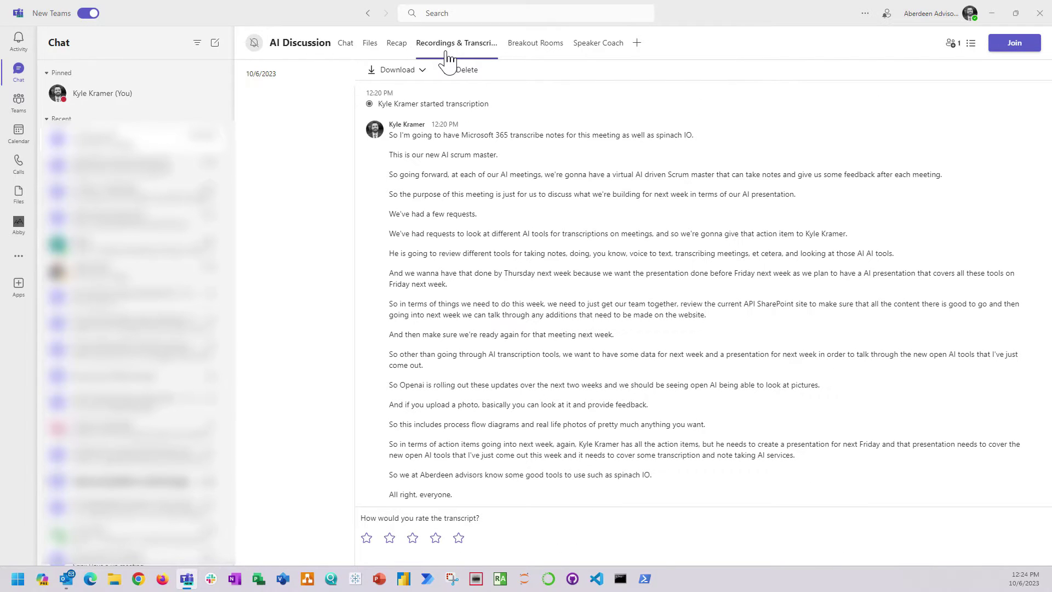
pyautogui.scroll(-4, 526, 195)
pyautogui.scroll(4, 522, 195)
pyautogui.click(605, 47)
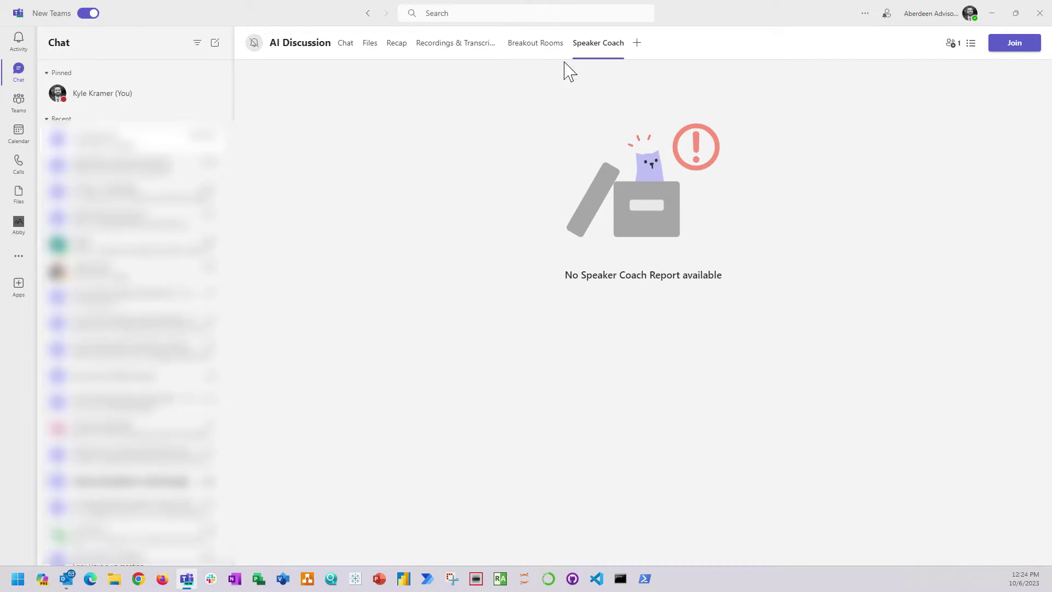
pyautogui.click(521, 50)
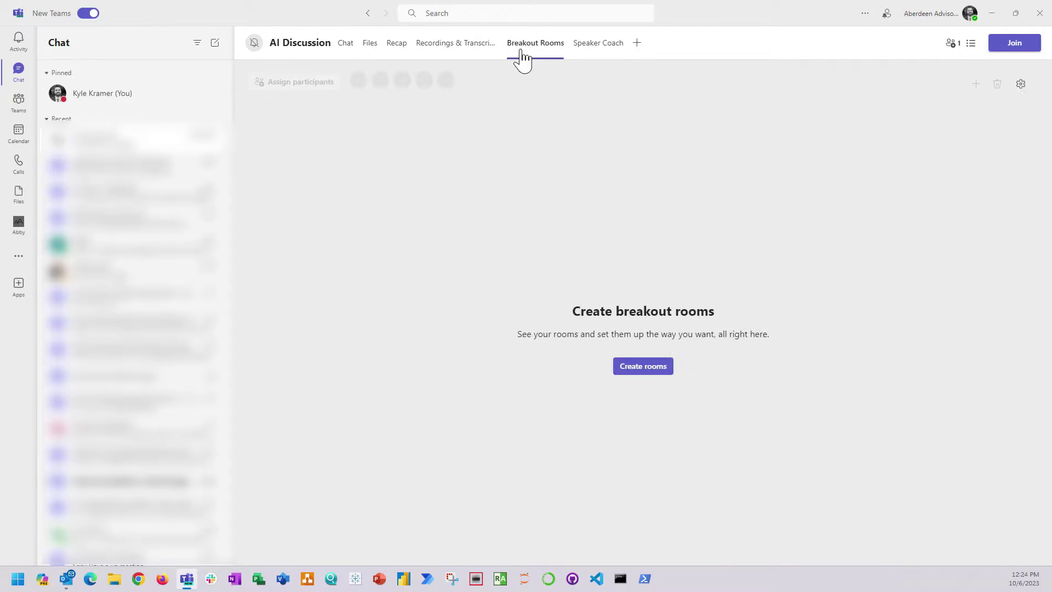
pyautogui.click(463, 53)
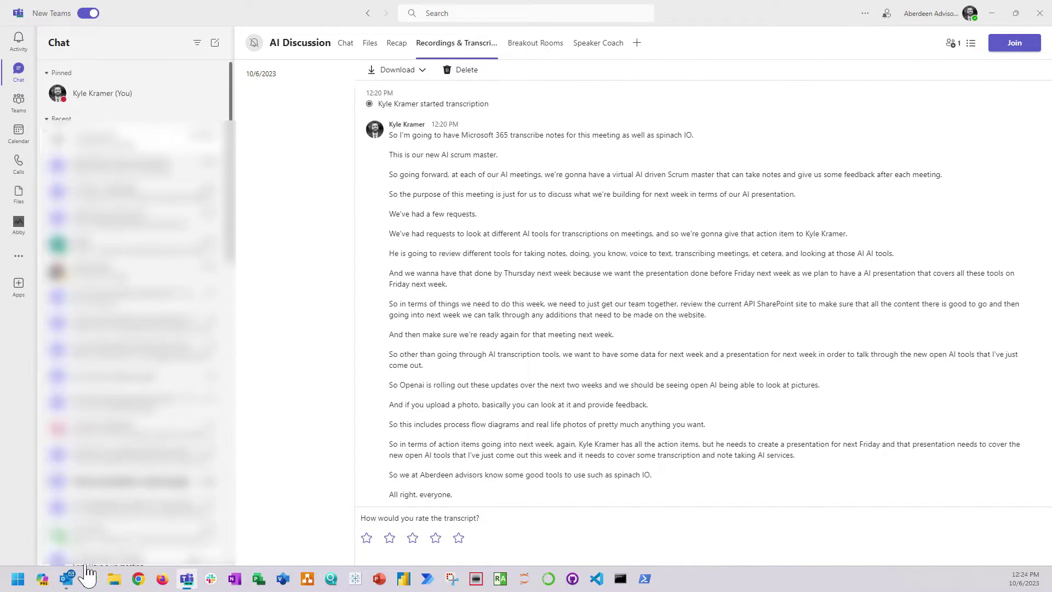
# Read the spinach.io summary posted in Slack's #vr-ar-xr-ai and give it a thumbs-up.
pyautogui.click(213, 582)
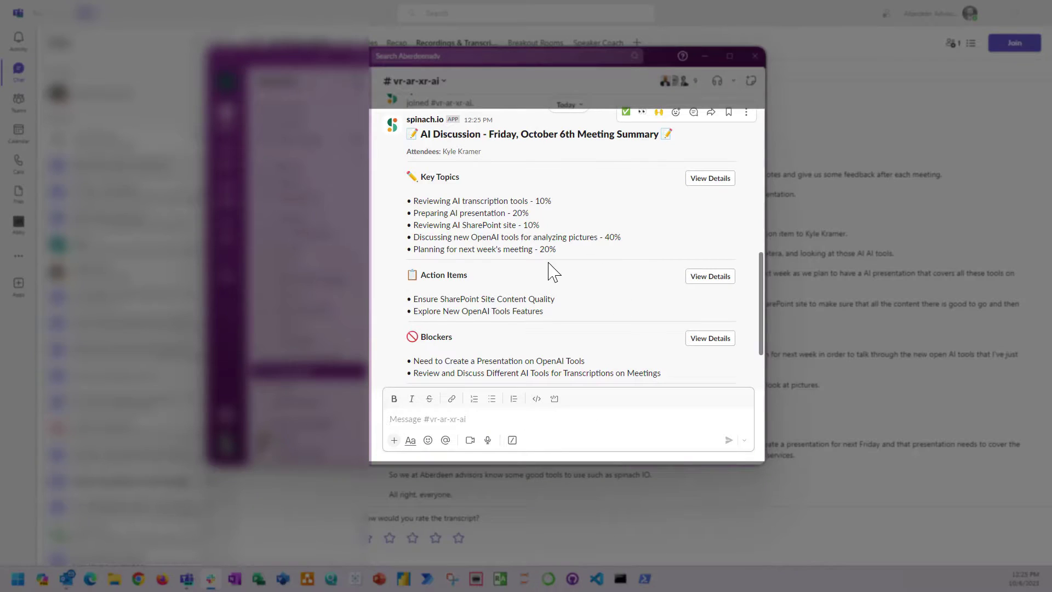
pyautogui.scroll(1, 542, 277)
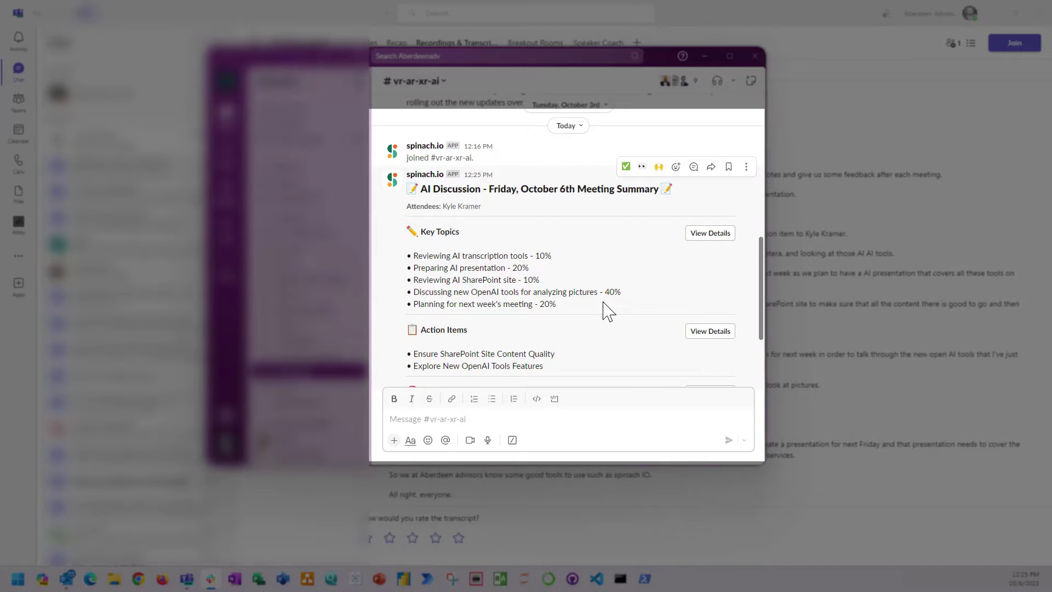
pyautogui.scroll(1, 602, 315)
pyautogui.scroll(-1, 601, 315)
pyautogui.scroll(2, 598, 317)
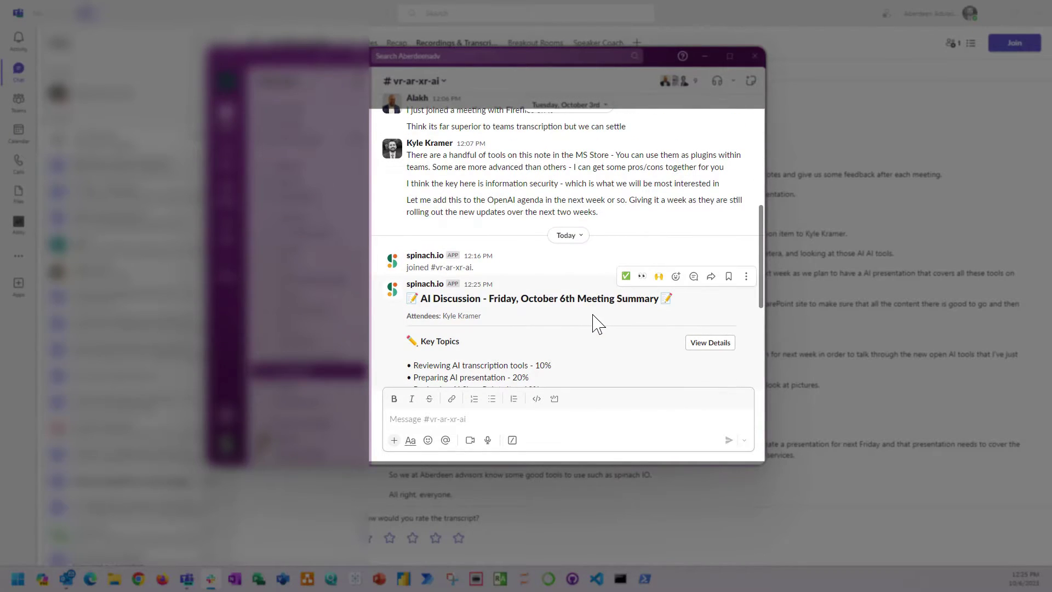
pyautogui.scroll(-3, 567, 298)
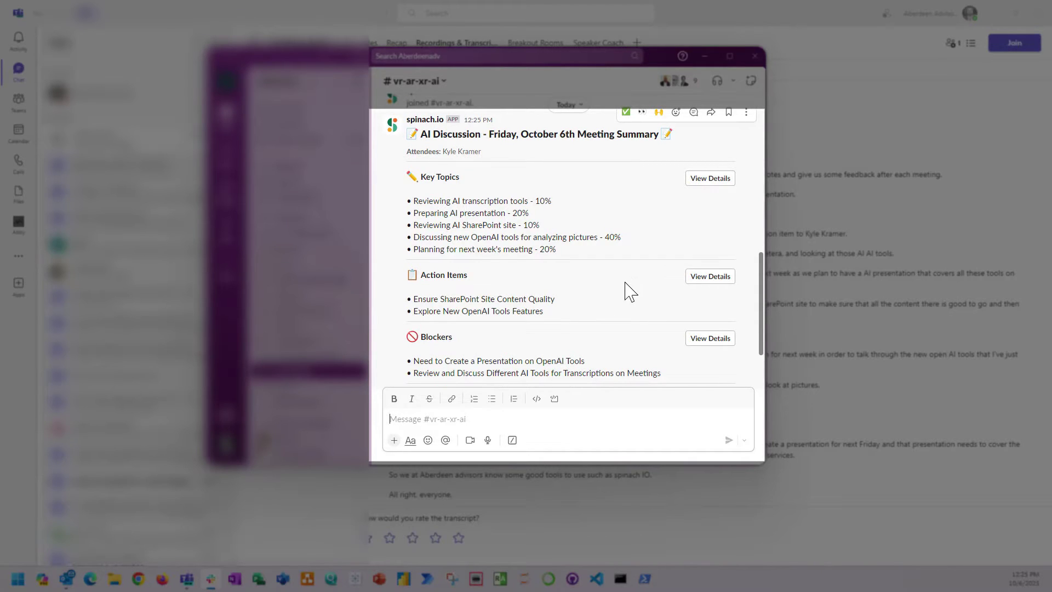
pyautogui.scroll(-1, 629, 292)
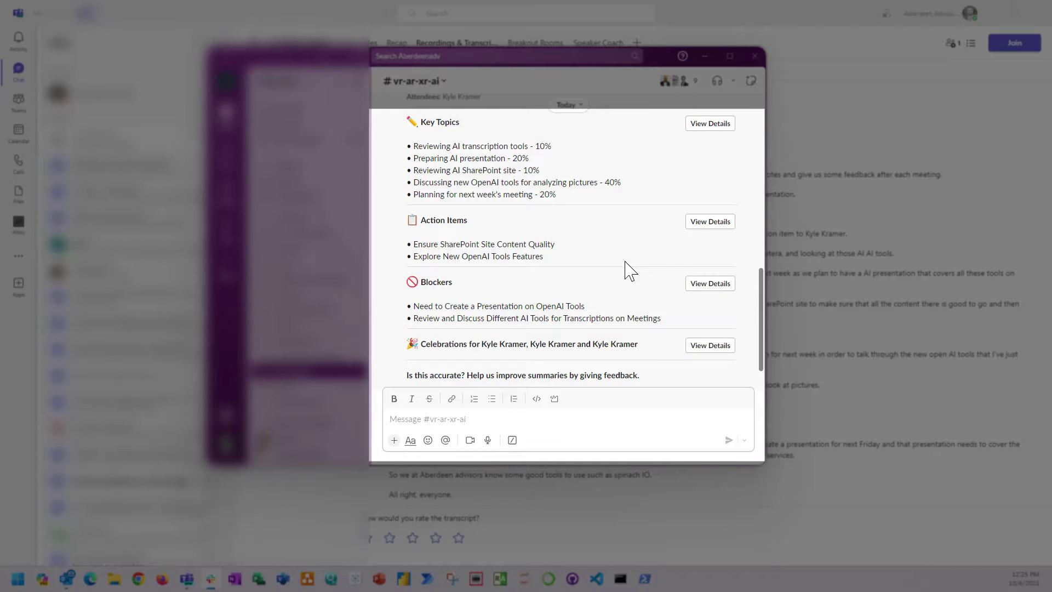
pyautogui.scroll(-2, 630, 270)
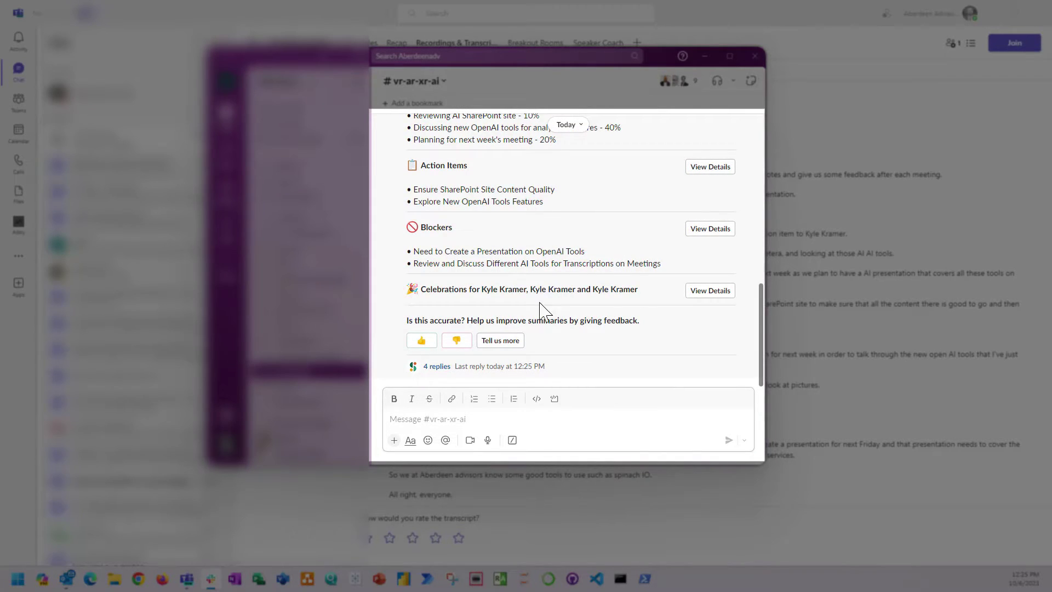
pyautogui.click(423, 344)
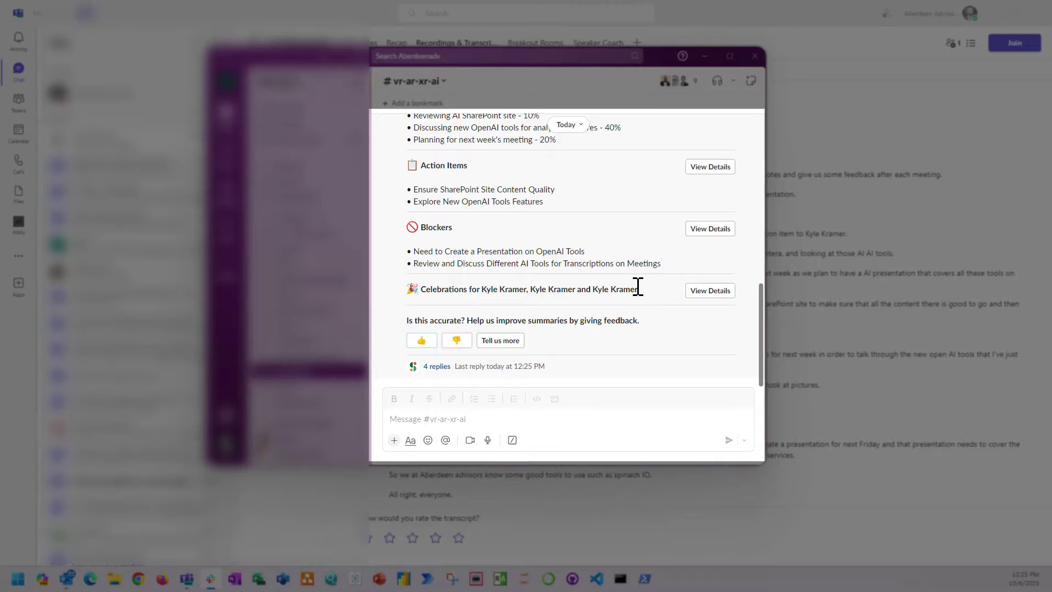
pyautogui.scroll(4, 636, 286)
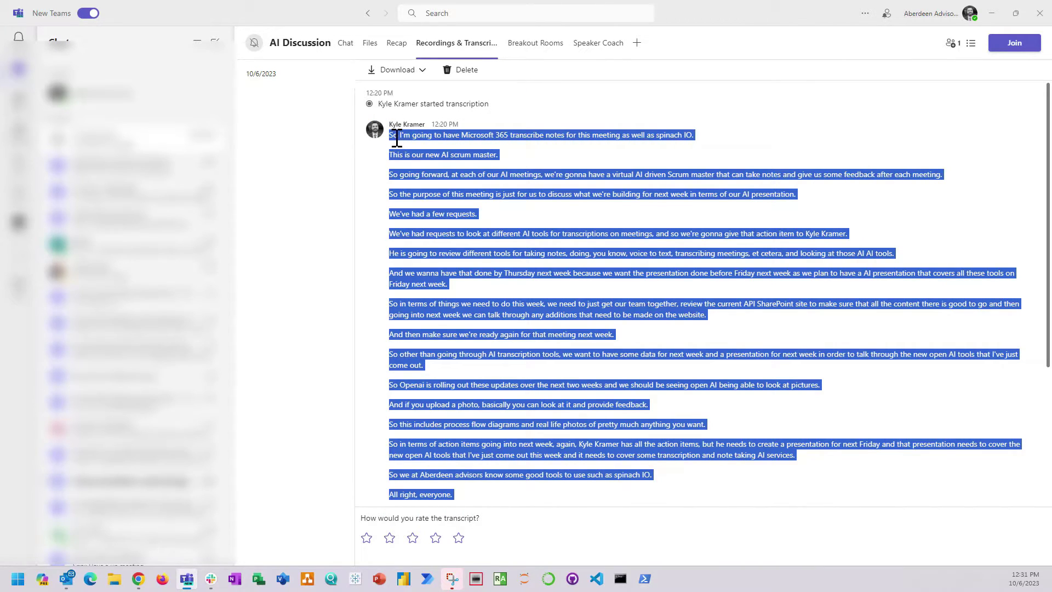
# Copy the transcript text, download it as a .docx file and open it.
pyautogui.hotkey('ctrl', 'c')
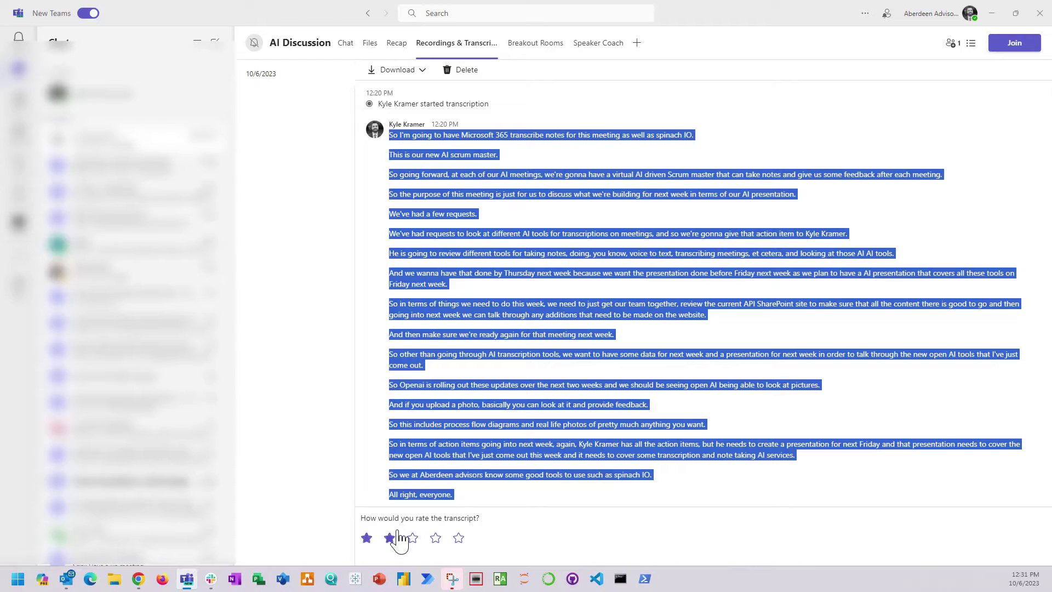
pyautogui.click(382, 71)
pyautogui.click(397, 92)
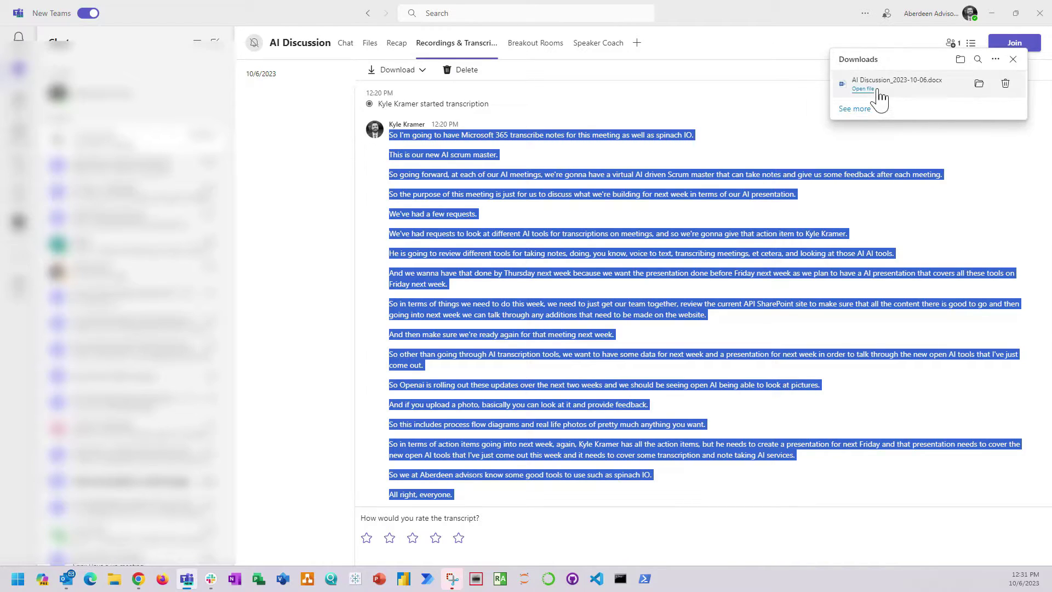
pyautogui.click(863, 89)
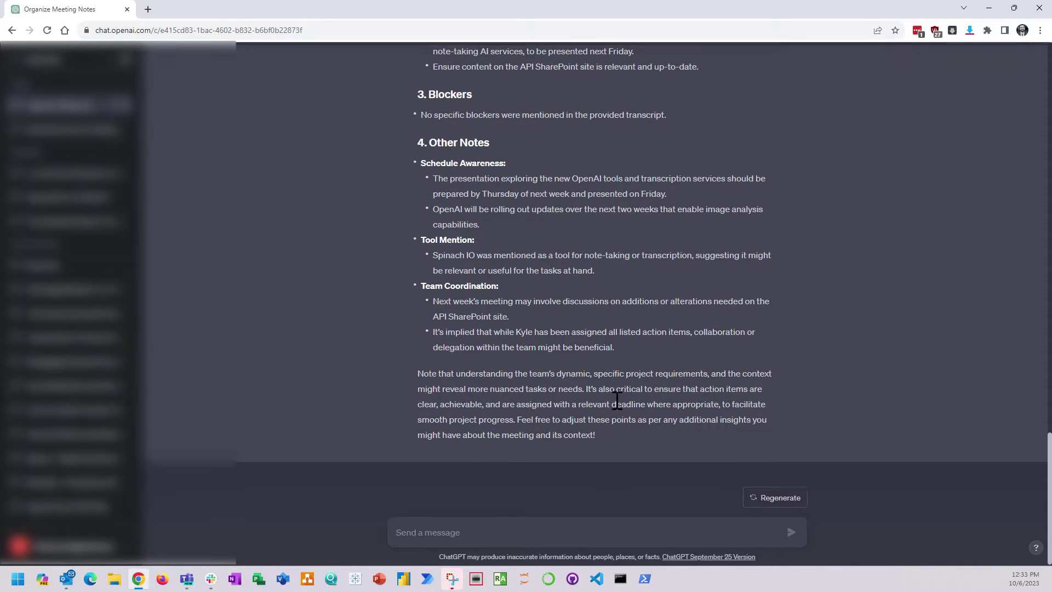
# Review ChatGPT's Key Topics, Action Items, Blockers and Other Notes summary.
pyautogui.scroll(10, 616, 402)
# Copy the Organize Meeting Notes share link, load it in the browser and scroll through it.
pyautogui.click(1029, 60)
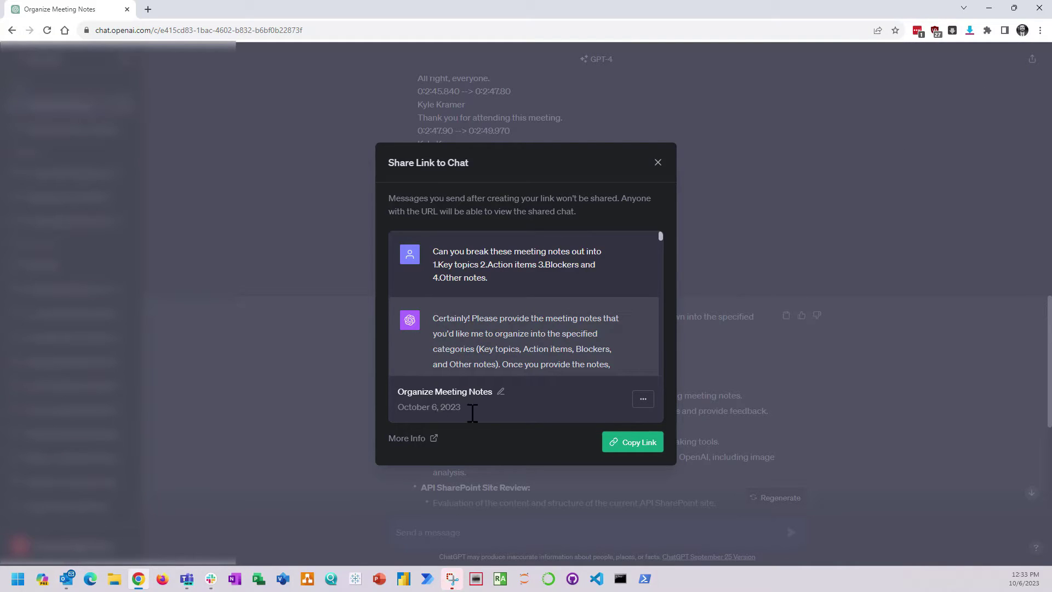
pyautogui.click(633, 443)
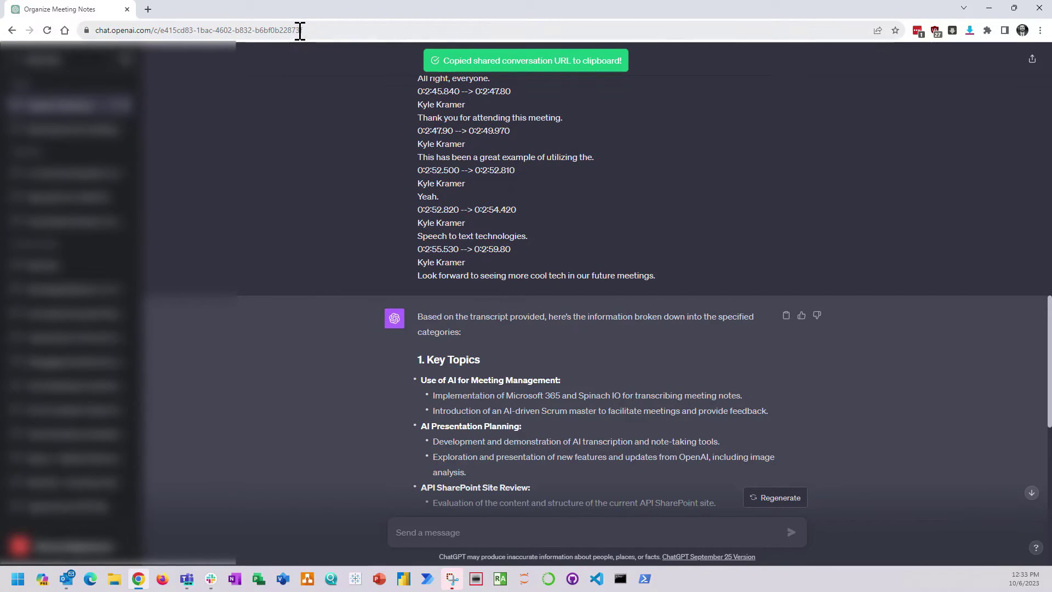
pyautogui.click(299, 30)
pyautogui.hotkey('ctrl', 'v')
pyautogui.press('Return')
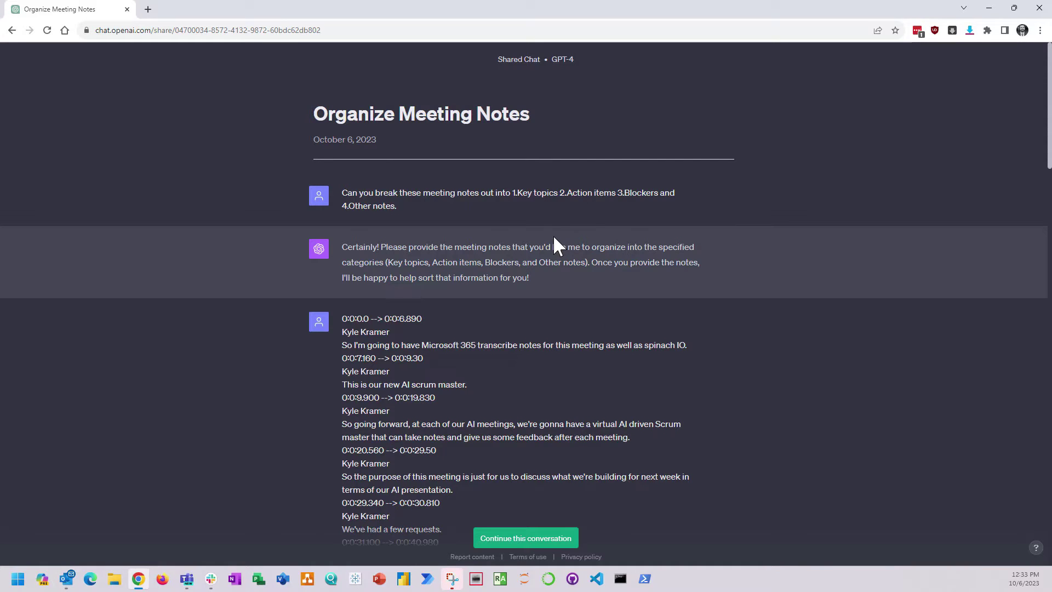
pyautogui.scroll(-10, 553, 235)
pyautogui.scroll(-12, 535, 247)
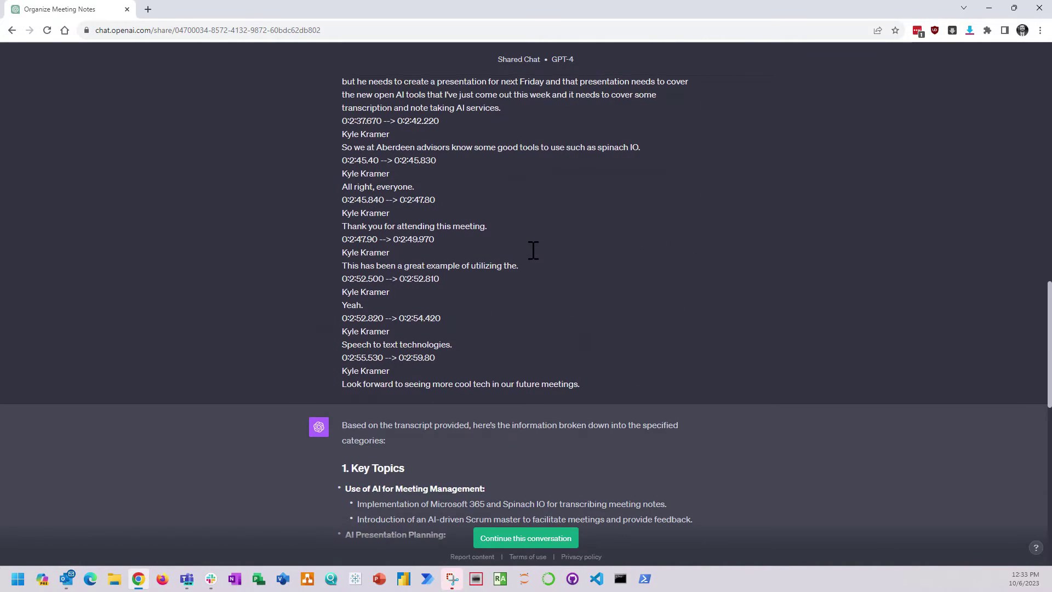
pyautogui.scroll(-7, 532, 251)
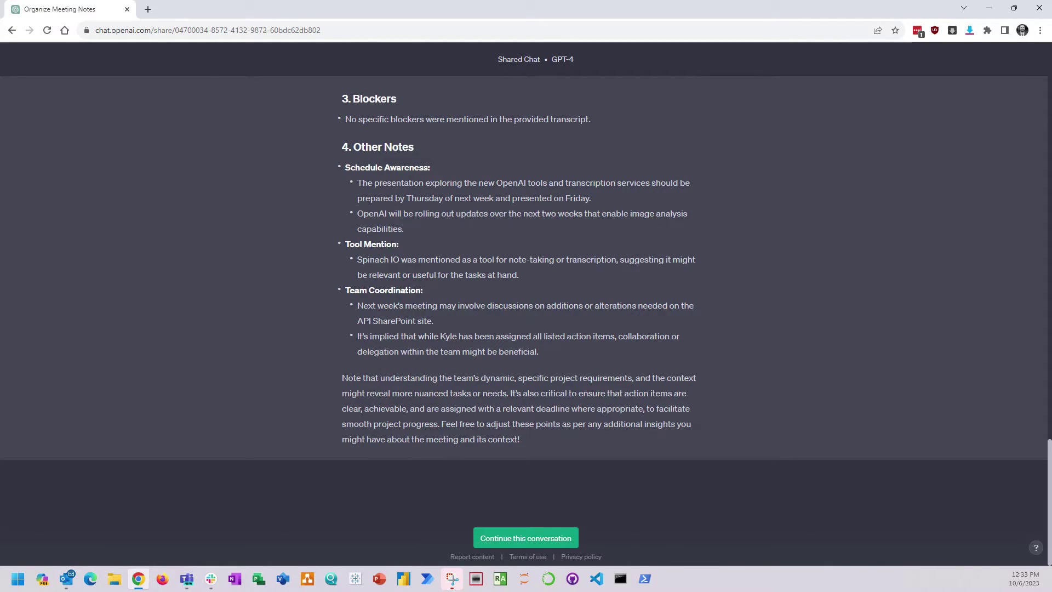
pyautogui.scroll(20, 505, 308)
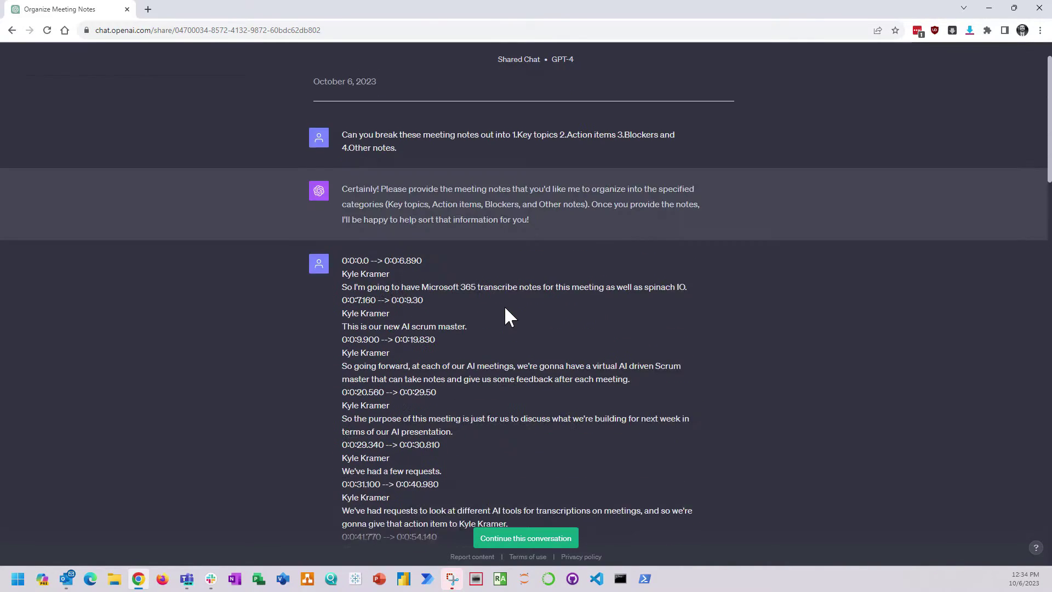
pyautogui.scroll(1, 505, 308)
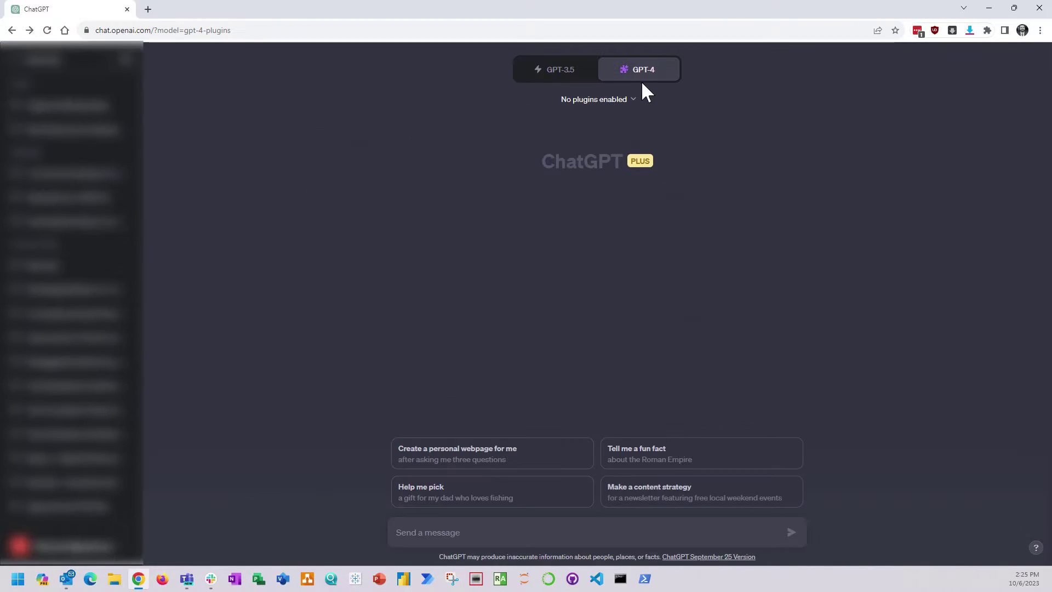
# Switch GPT-4 to Plugins mode and read the About plugins information in the plugin store.
pyautogui.moveTo(641, 80)
pyautogui.click(568, 275)
pyautogui.click(600, 105)
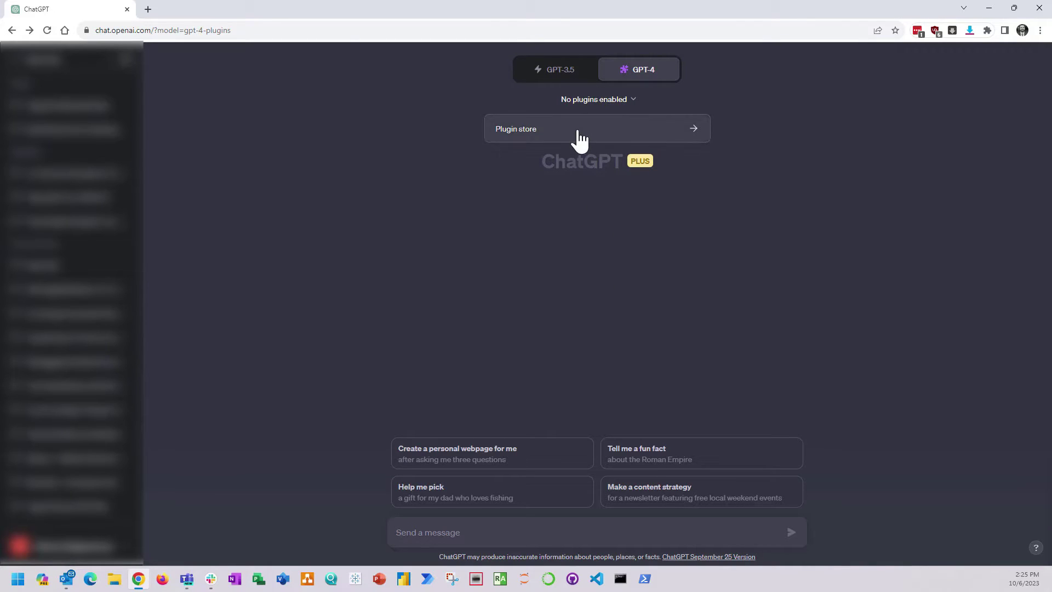
pyautogui.click(586, 116)
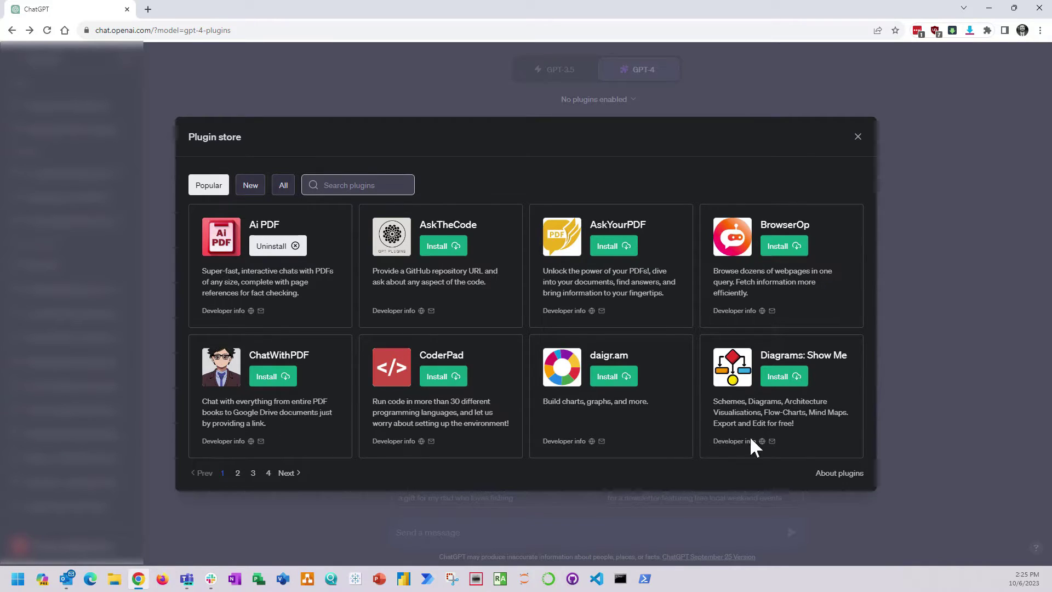
pyautogui.click(844, 475)
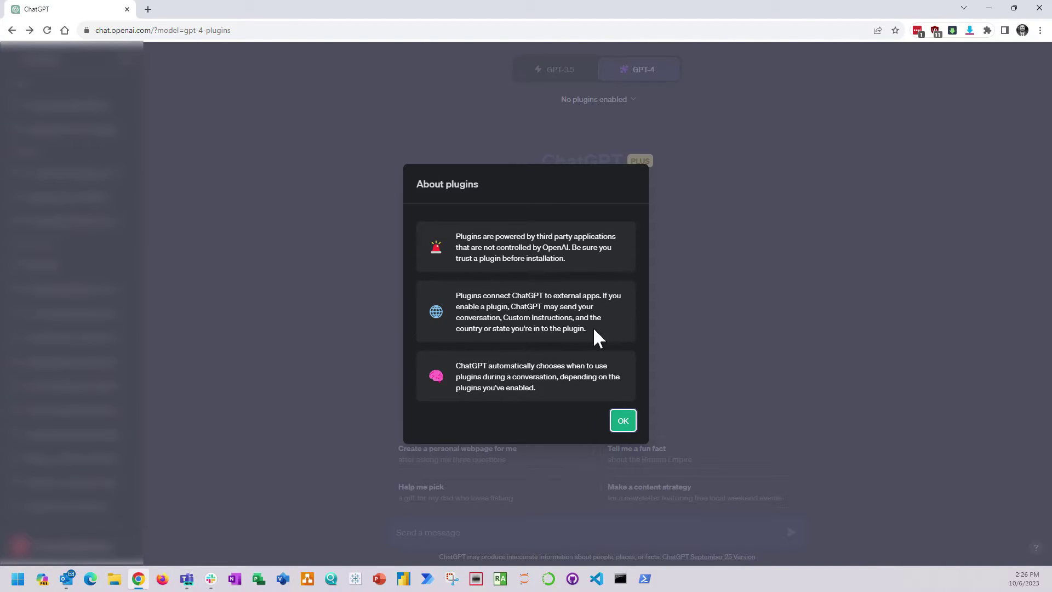
pyautogui.click(622, 423)
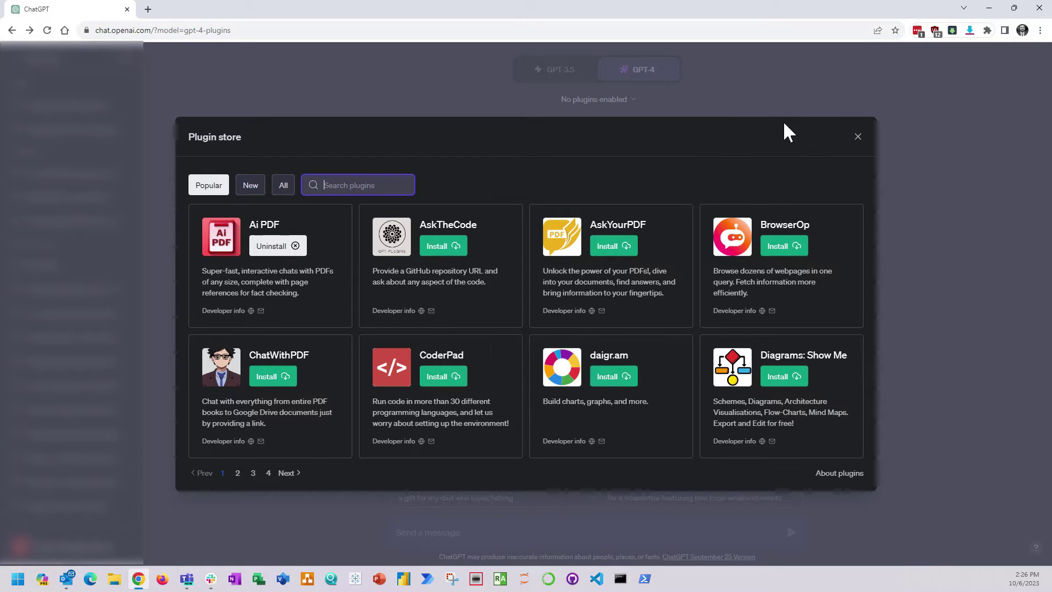
pyautogui.click(858, 137)
# Enable the Ai PDF plugin and ask what the plugin can do.
pyautogui.click(465, 530)
pyautogui.click(600, 100)
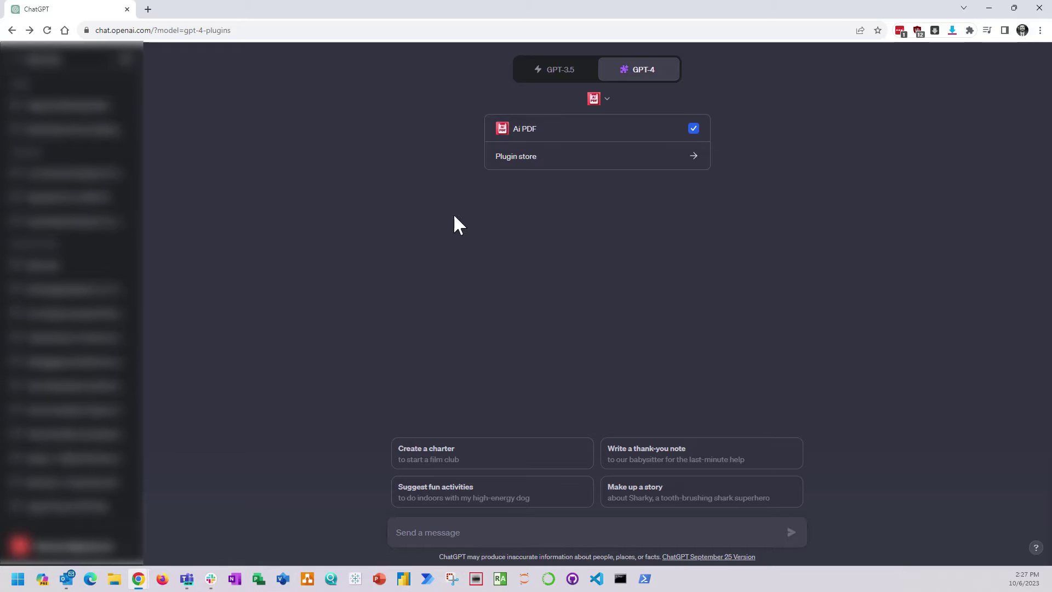
pyautogui.click(453, 213)
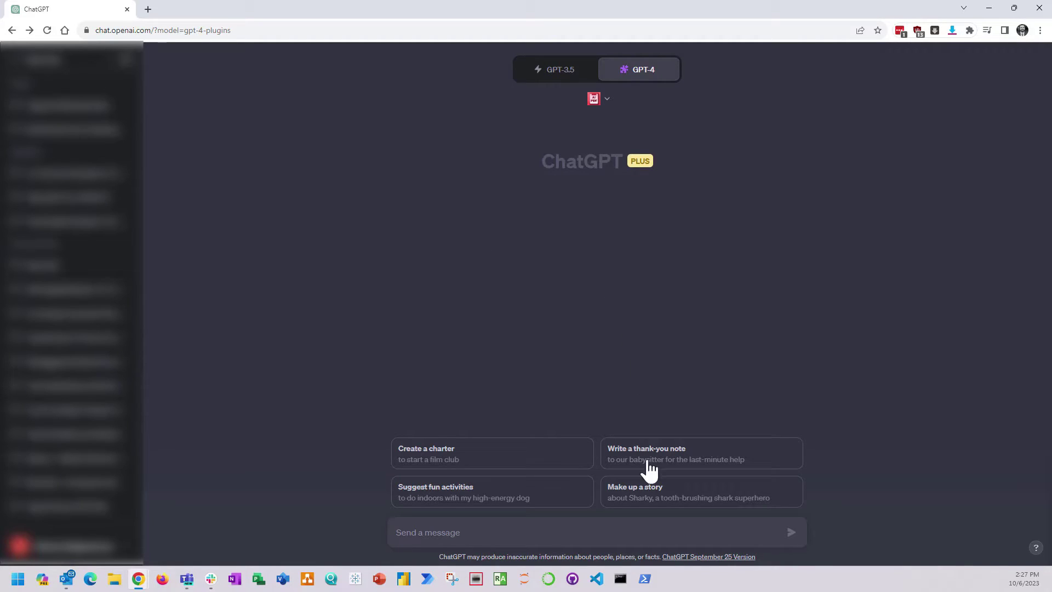
pyautogui.write('What are the capabilities of this plugin')
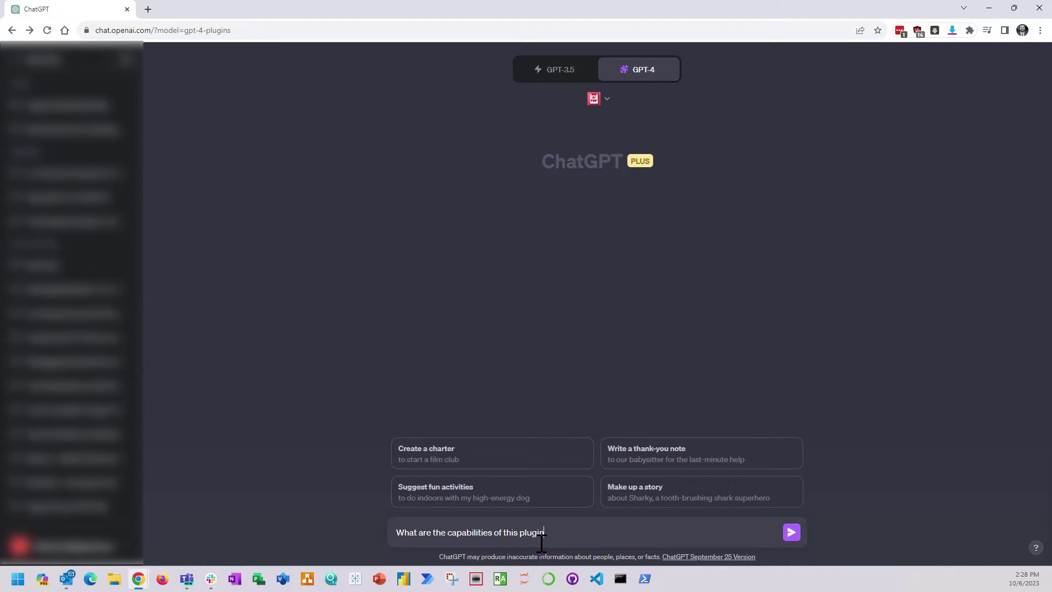
pyautogui.write('?')
pyautogui.press('Return')
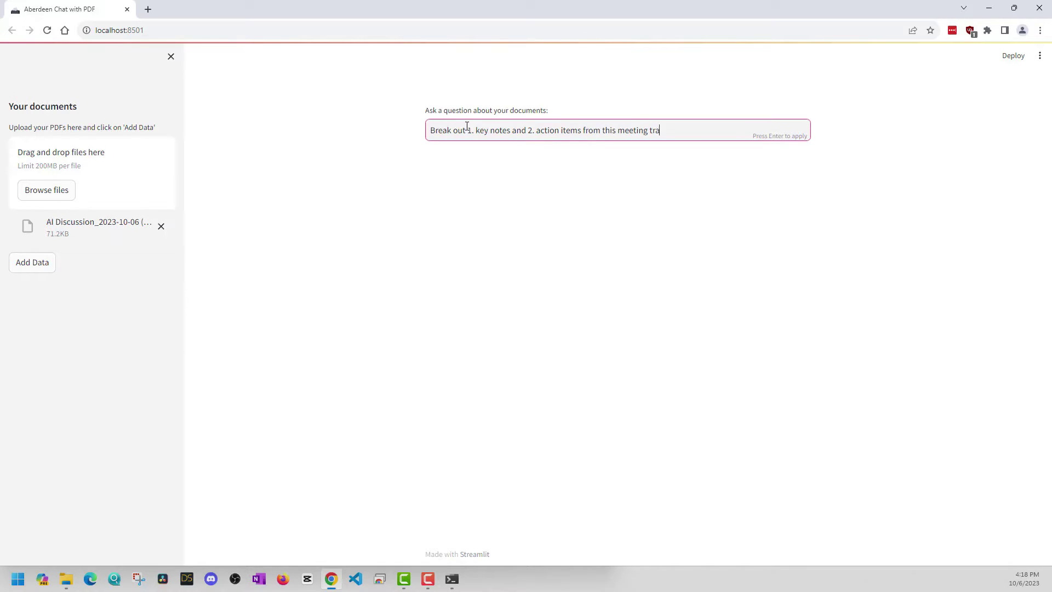
# Submit the request for key notes and action items from the AI Discussion transcript.
pyautogui.press('Return')
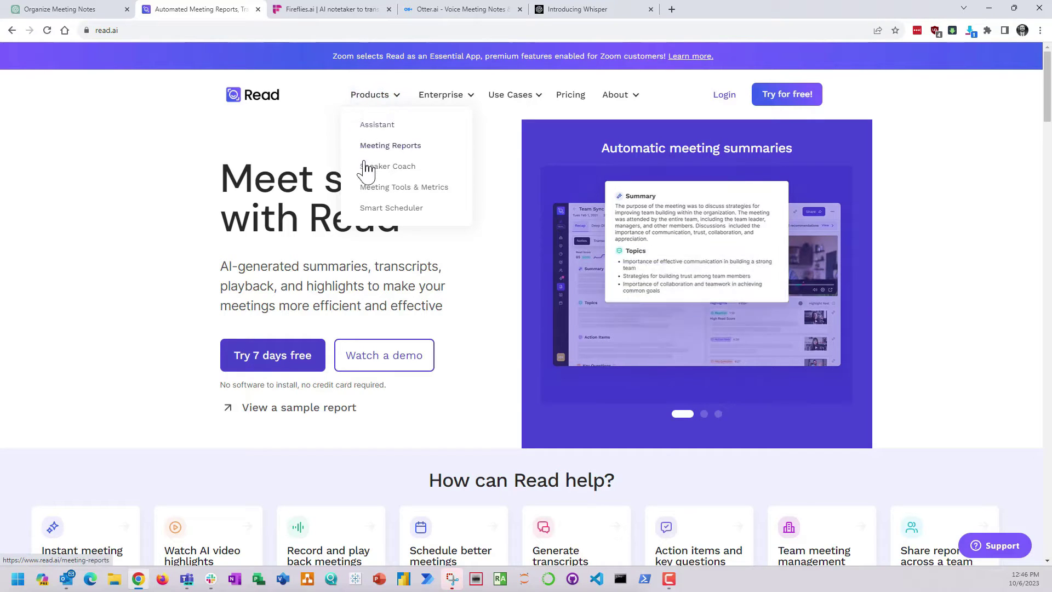
# Look over Read.ai's pricing plans, then return to the home page and scroll to the sample report.
pyautogui.click(570, 98)
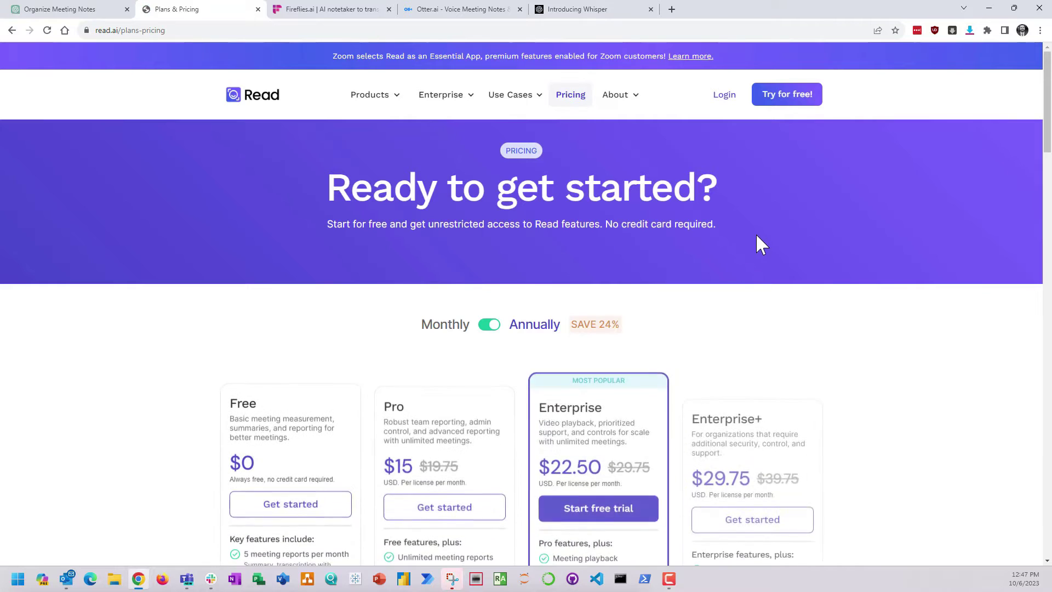
pyautogui.scroll(-3, 757, 236)
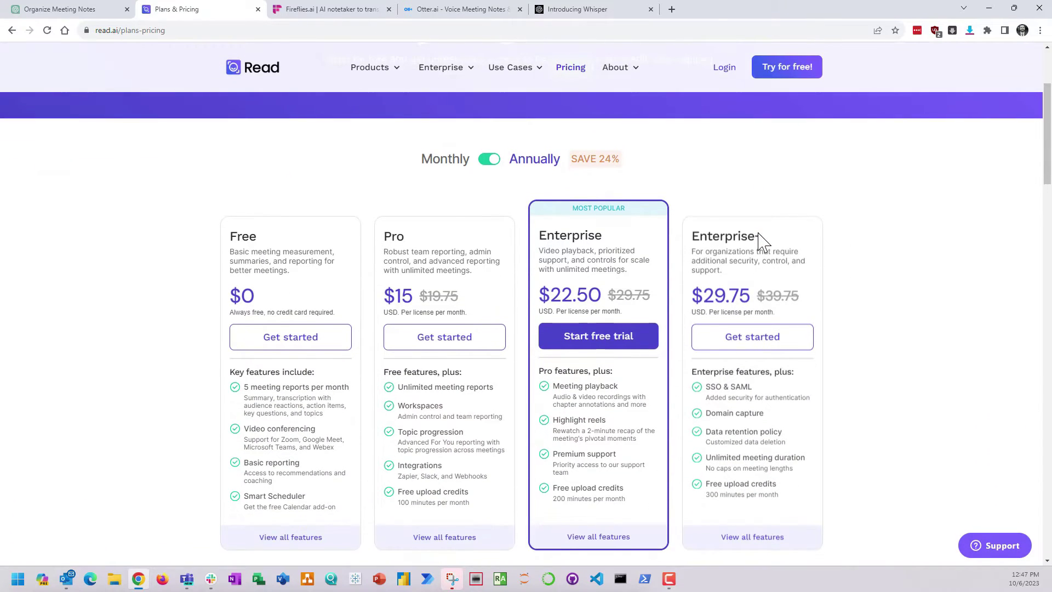
pyautogui.scroll(-1, 763, 241)
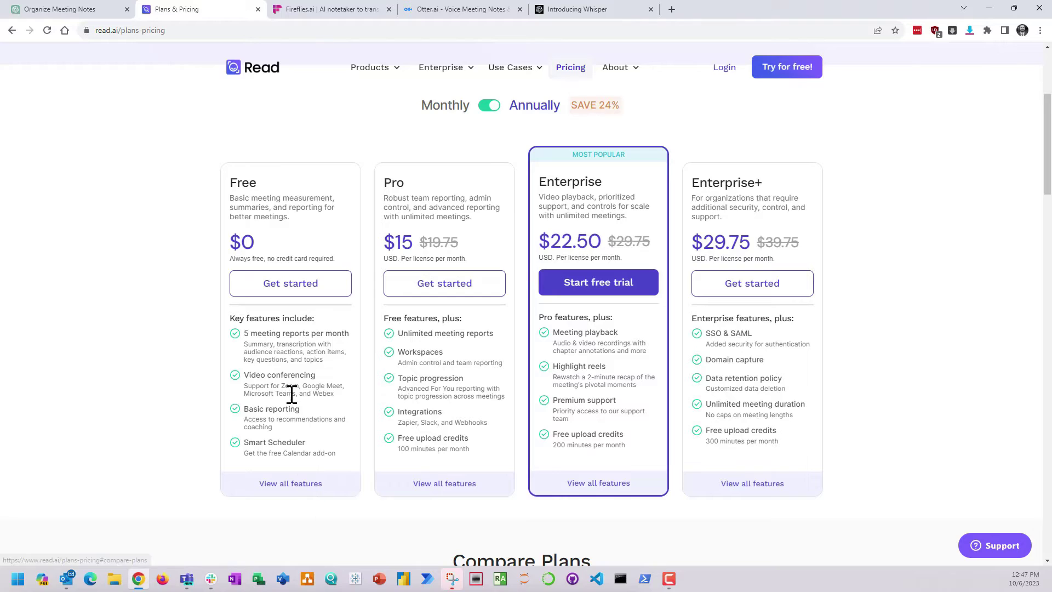
pyautogui.click(12, 30)
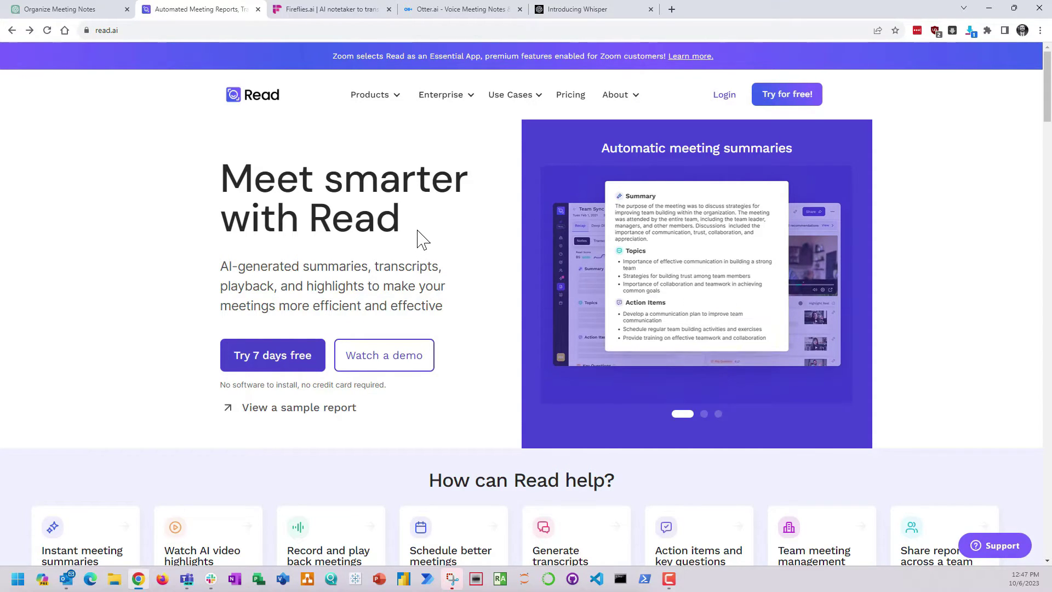
pyautogui.scroll(-1, 419, 239)
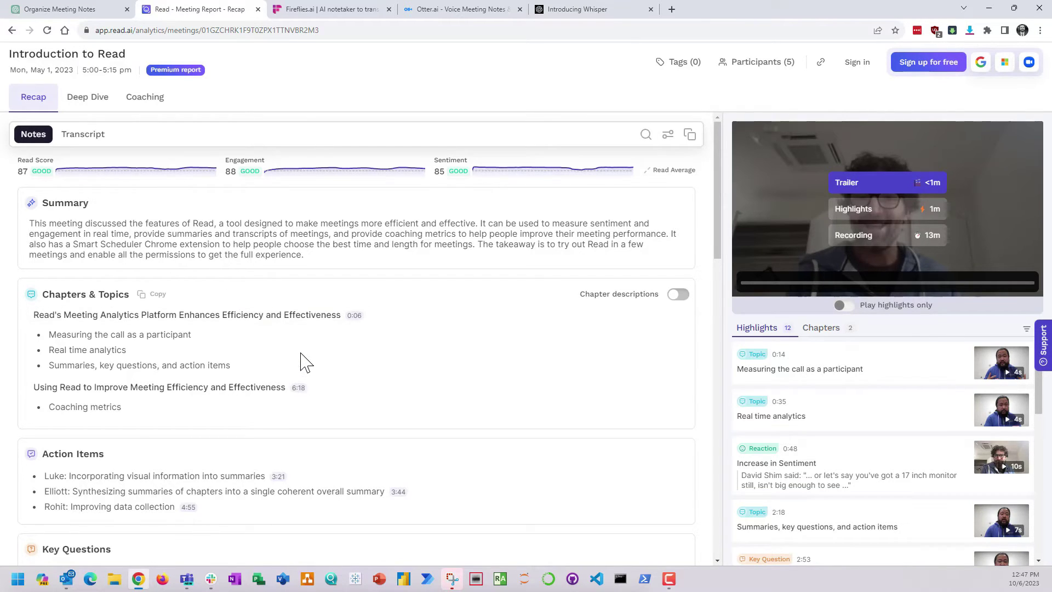
# Scroll through the sample report's notes and transcript.
pyautogui.scroll(-3, 299, 376)
pyautogui.scroll(-4, 192, 421)
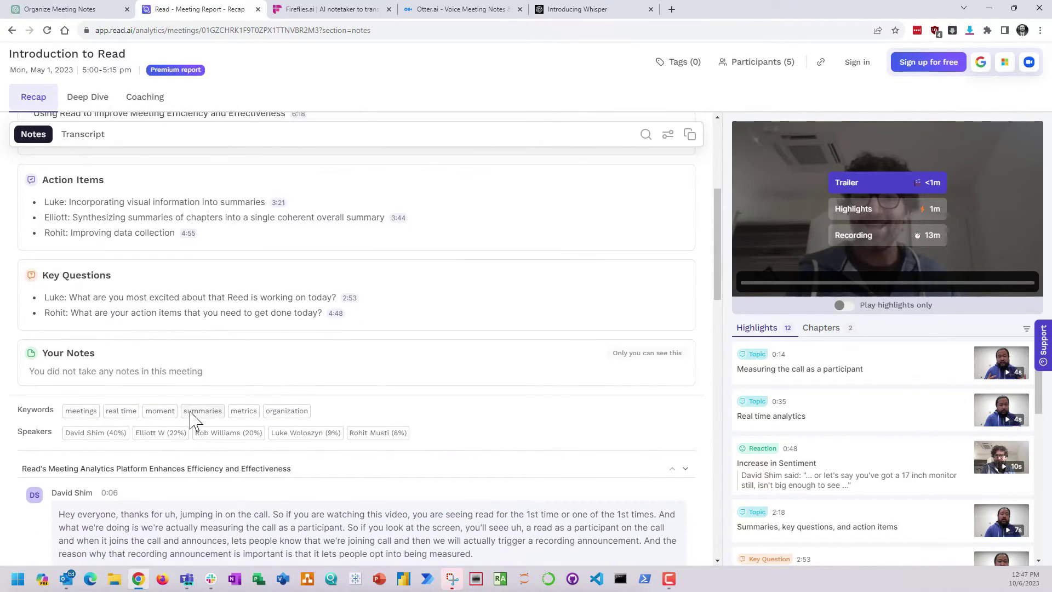
pyautogui.scroll(-4, 217, 429)
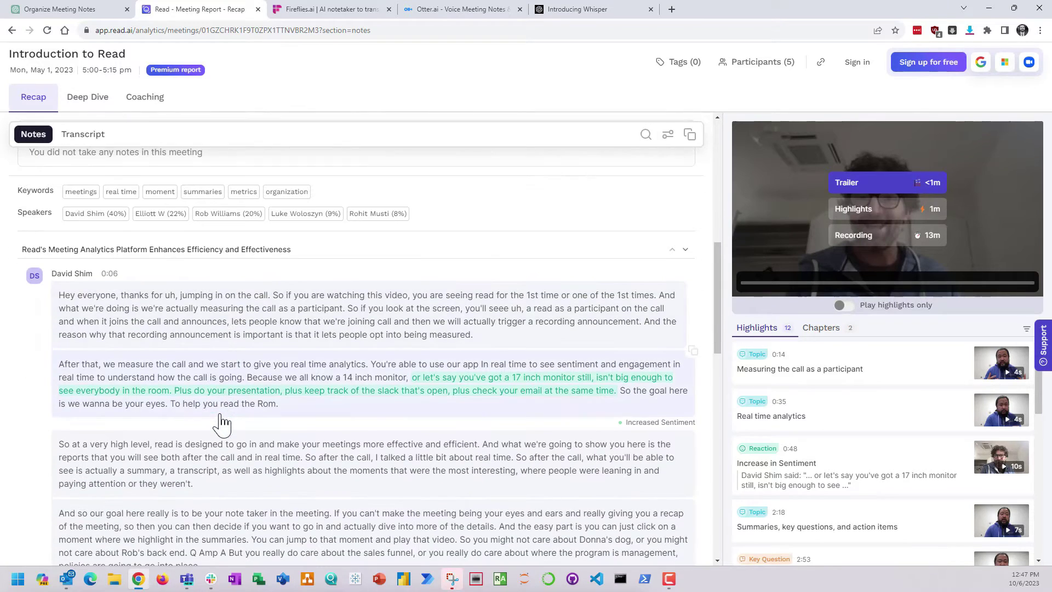
pyautogui.scroll(-3, 213, 430)
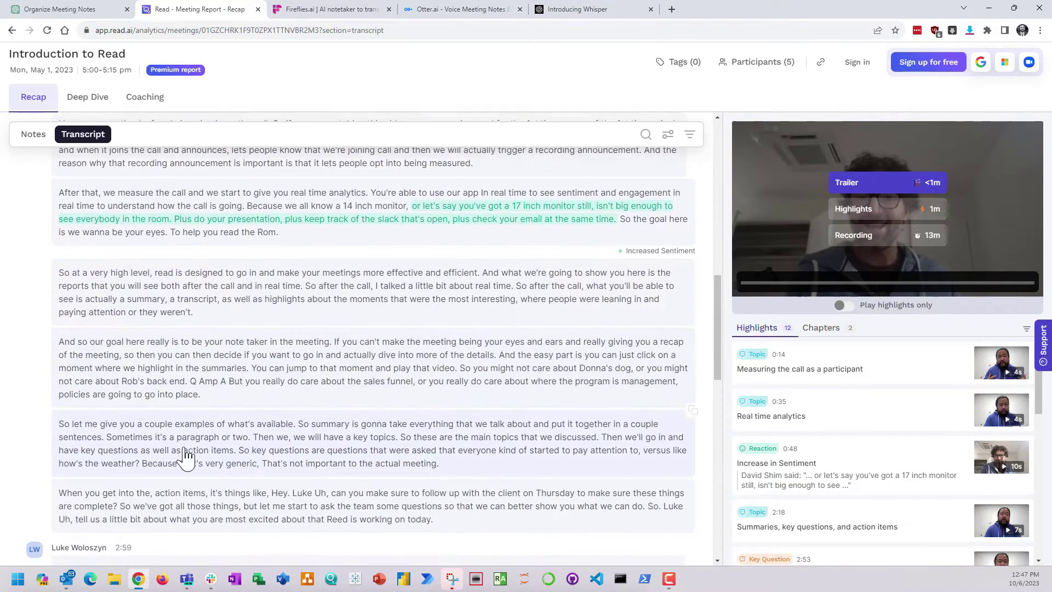
pyautogui.scroll(-2, 181, 472)
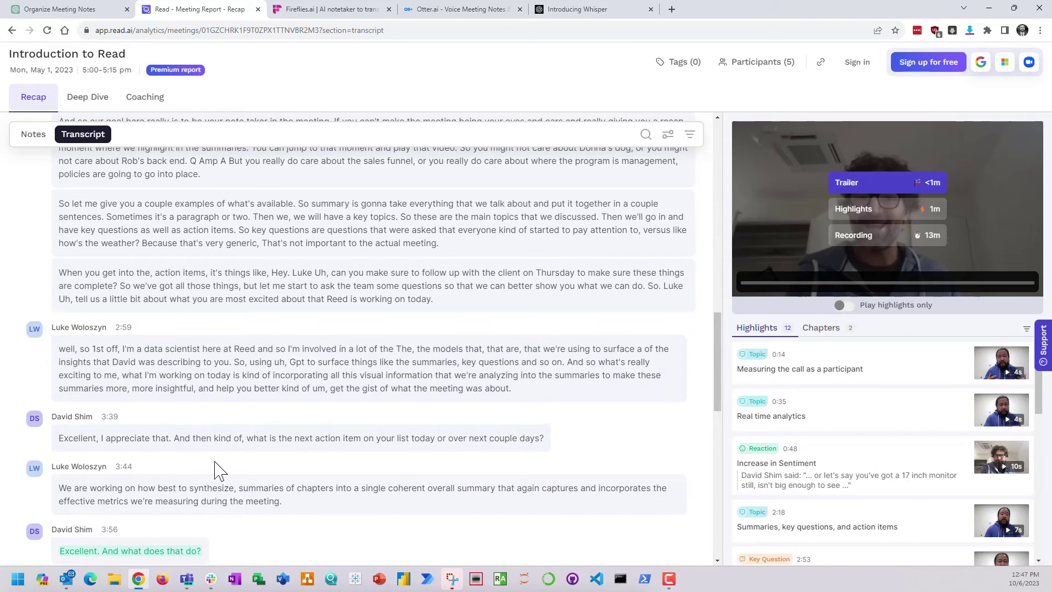
pyautogui.scroll(10, 216, 470)
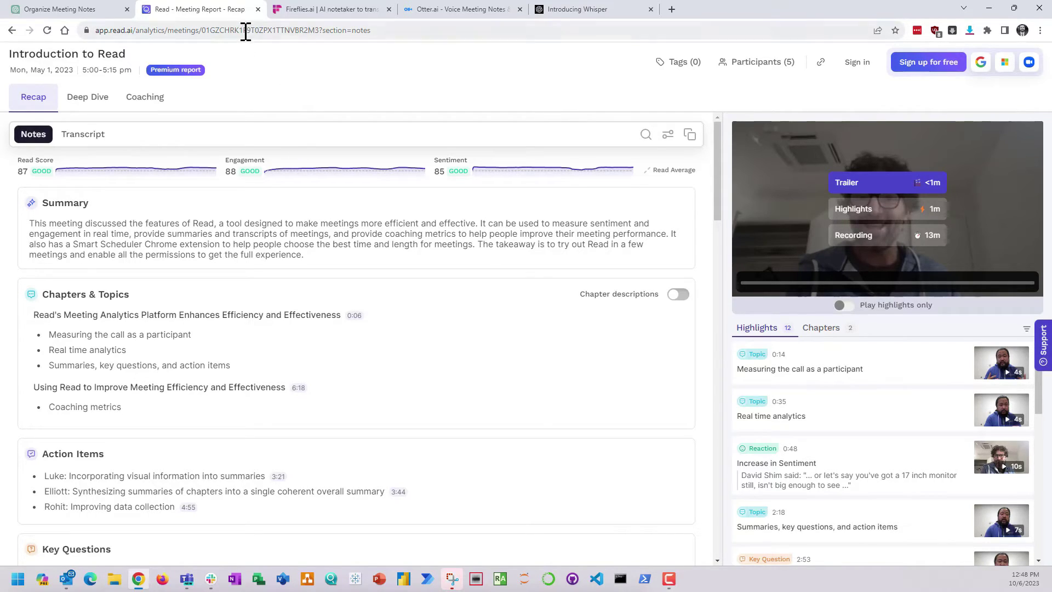
# Show the Deep Dive participation analytics and scroll down to Standings.
pyautogui.click(78, 103)
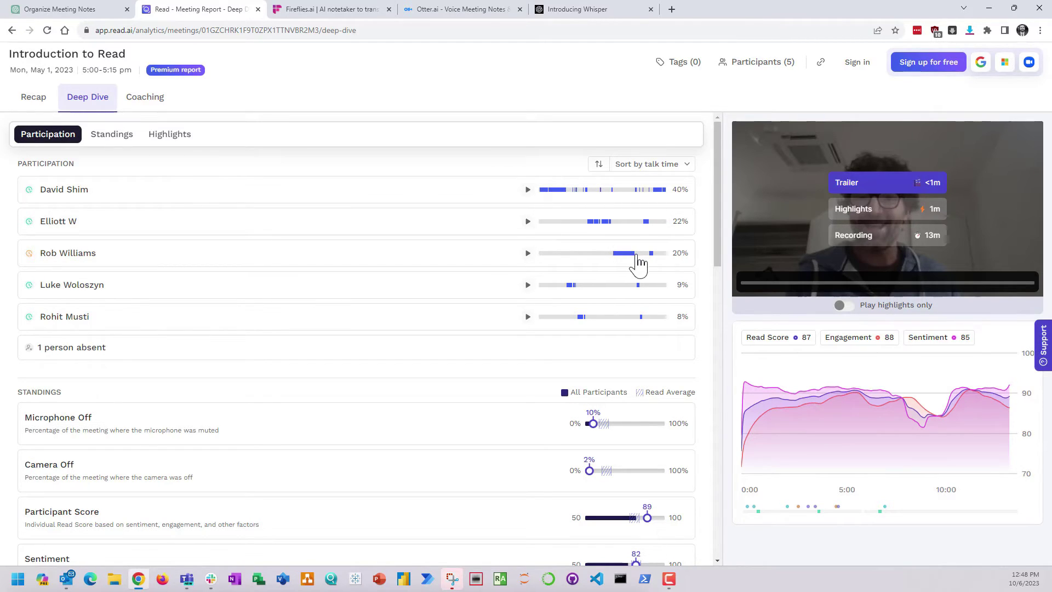
pyautogui.scroll(-1, 544, 259)
pyautogui.scroll(-3, 544, 258)
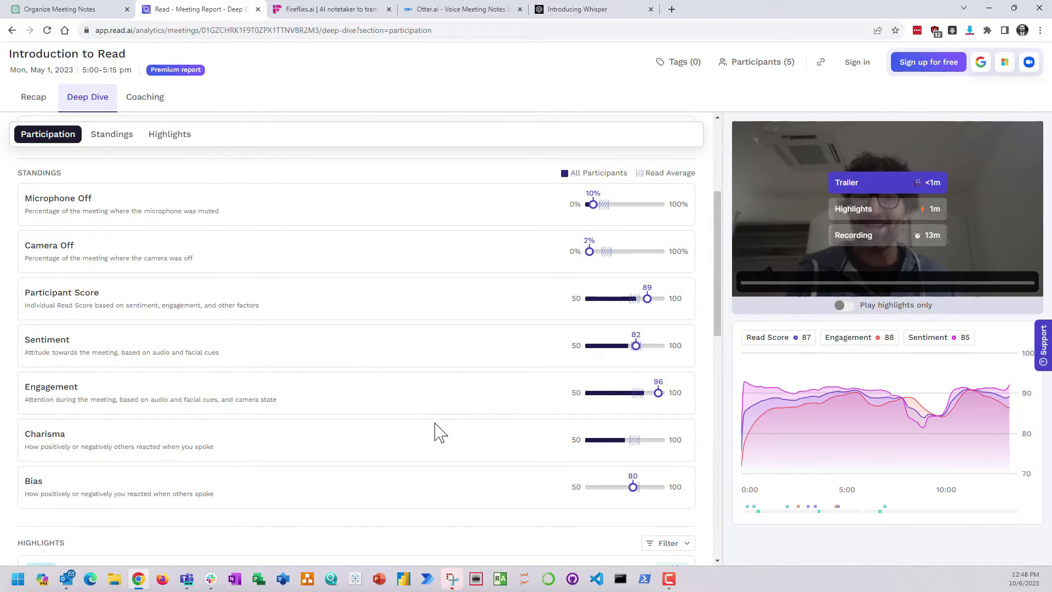
pyautogui.scroll(-2, 369, 441)
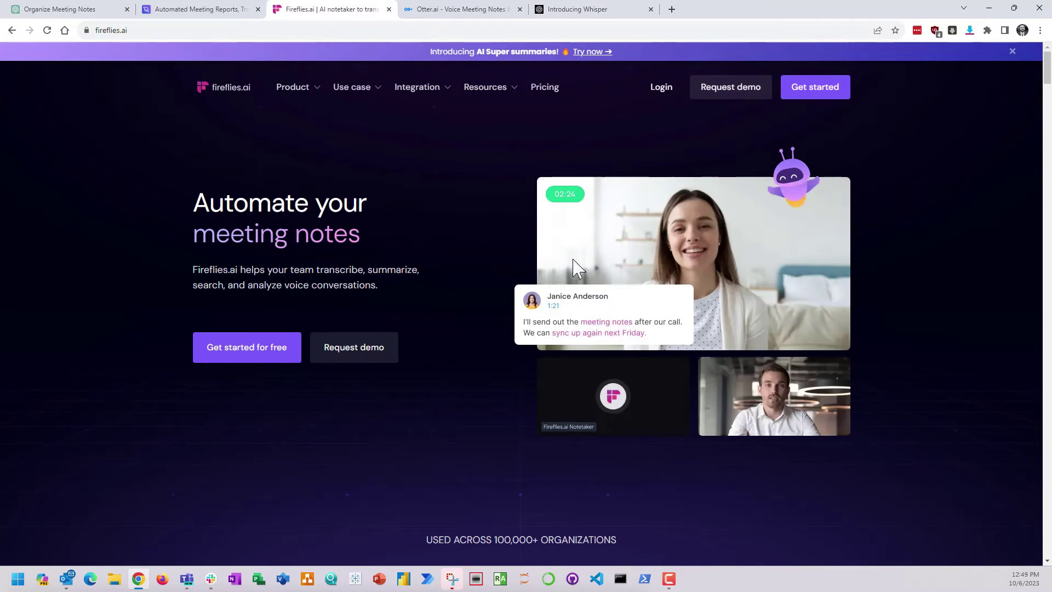
# Review Fireflies.ai's Free, Pro $10, Business $19 and Enterprise plans, then go to Otter.ai.
pyautogui.click(536, 94)
pyautogui.scroll(-2, 528, 136)
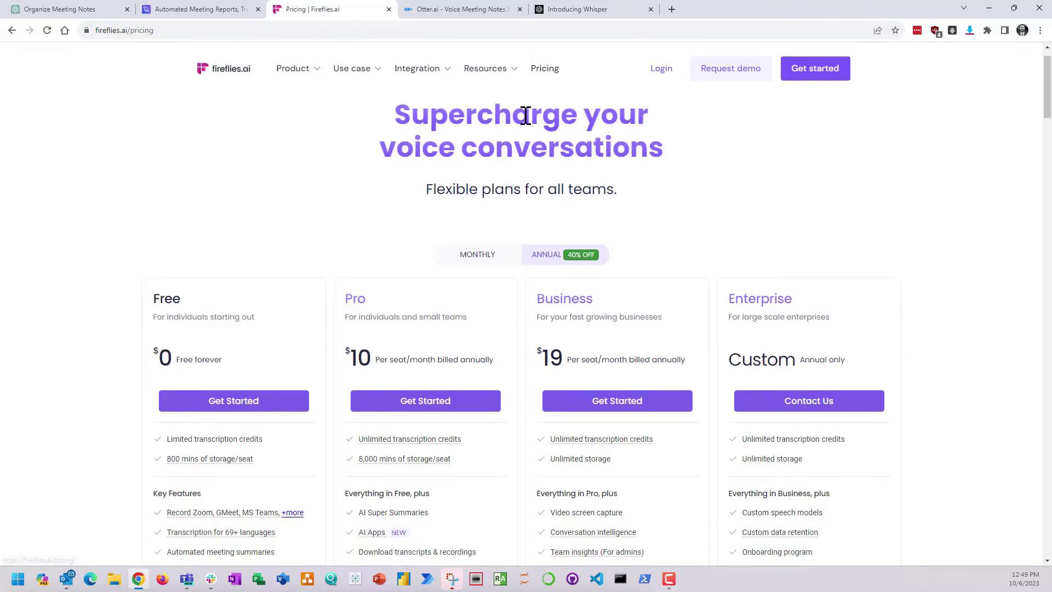
pyautogui.scroll(-1, 527, 152)
pyautogui.scroll(-1, 527, 151)
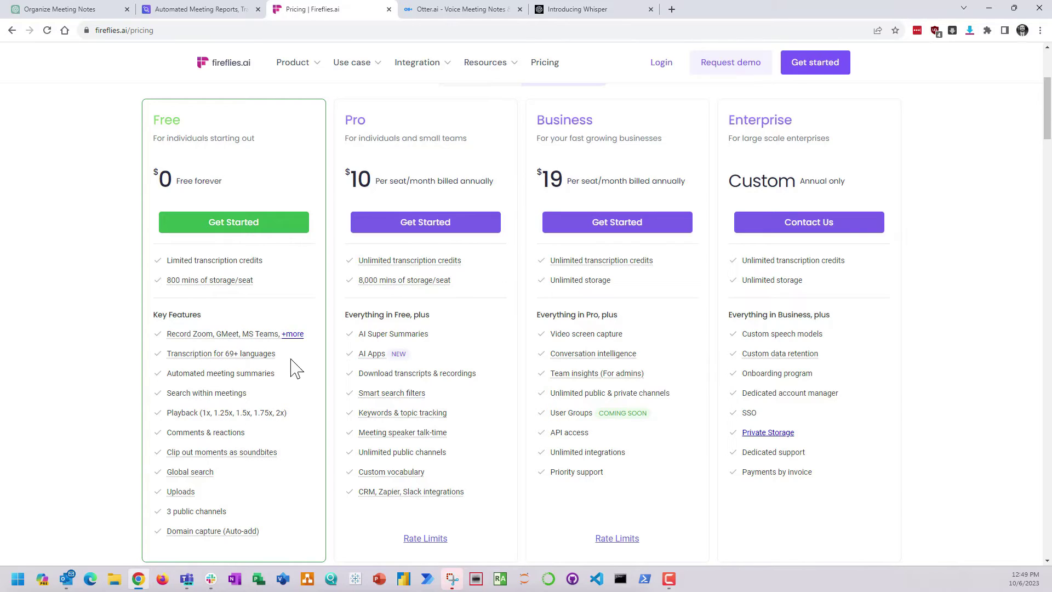
pyautogui.moveTo(236, 279)
pyautogui.hotkey('ctrl', 'Tab')
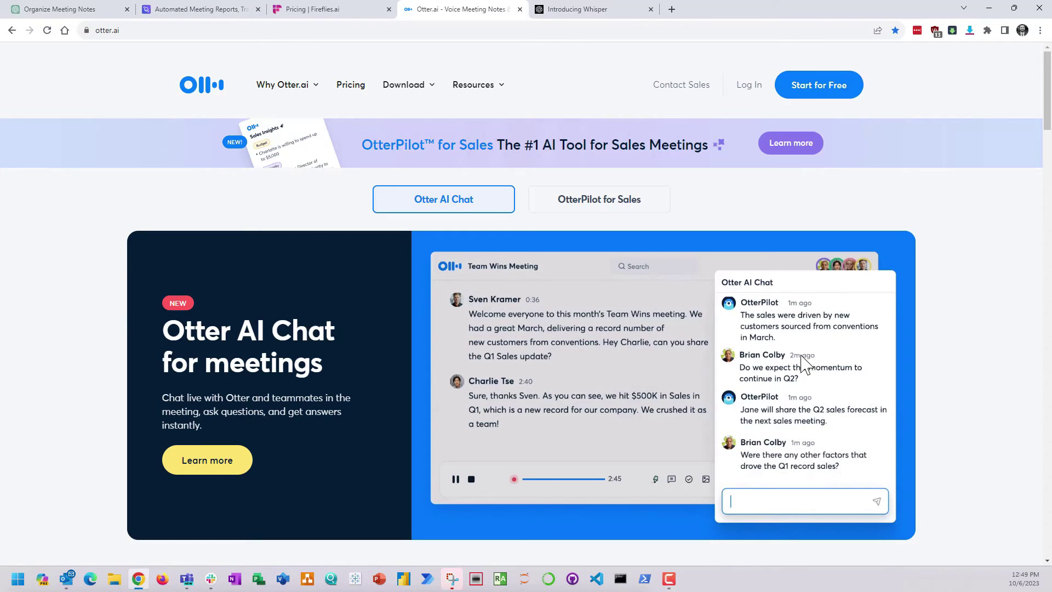
# Browse Otter.ai's feature overview, then its Basic Free, Pro $10, Business $20 and Enterprise plans.
pyautogui.scroll(-6, 803, 365)
pyautogui.scroll(-4, 802, 365)
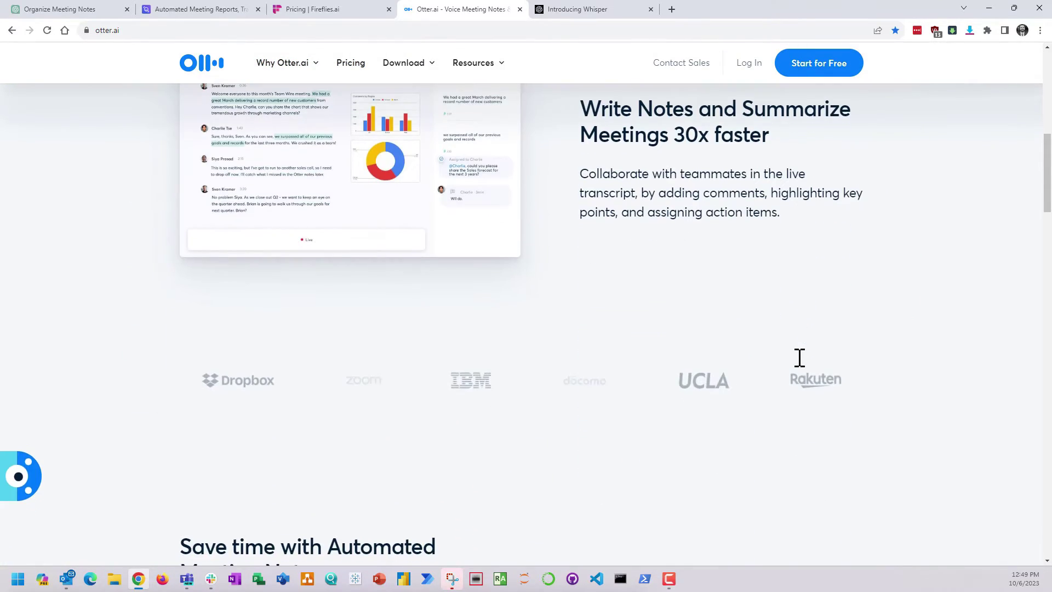
pyautogui.scroll(-3, 803, 365)
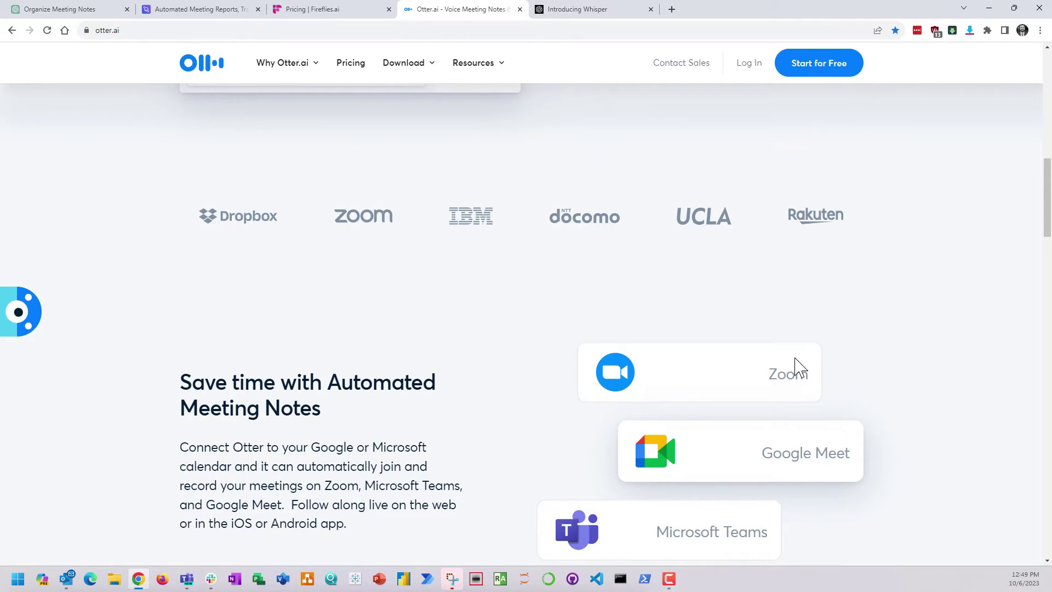
pyautogui.scroll(-7, 799, 366)
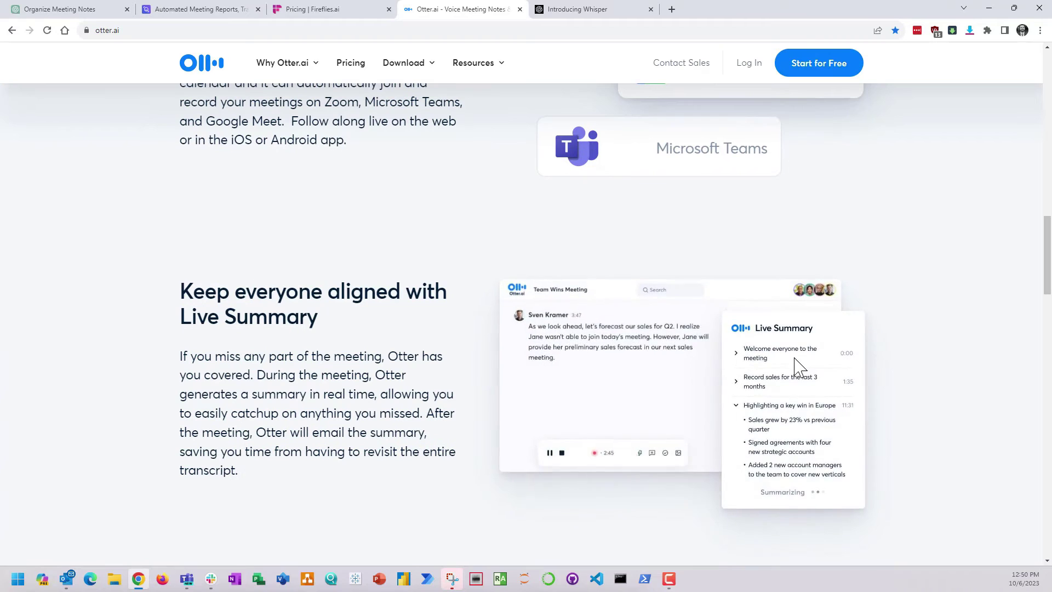
pyautogui.scroll(20, 799, 366)
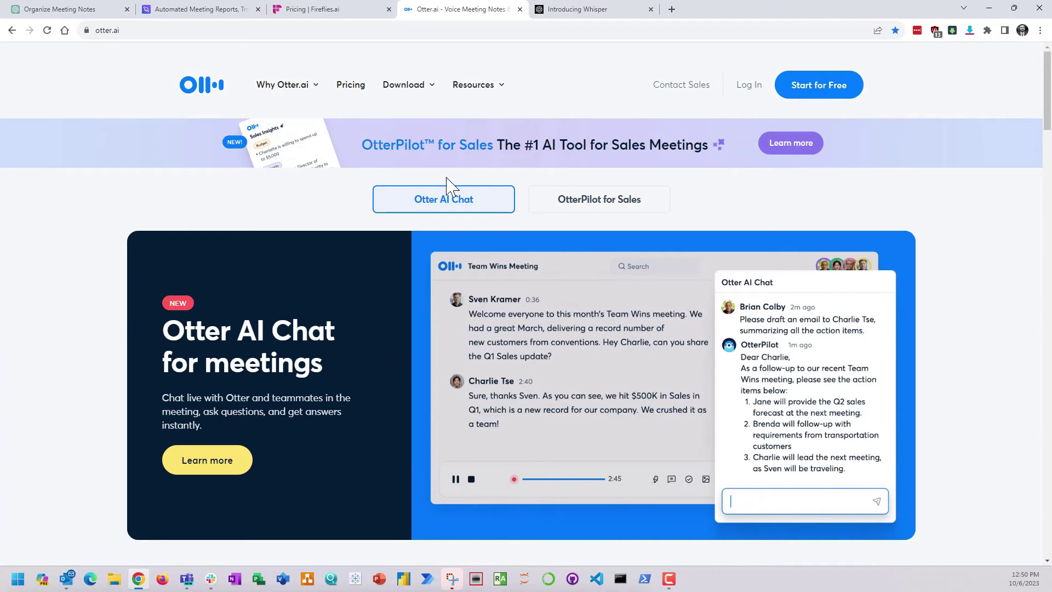
pyautogui.click(340, 86)
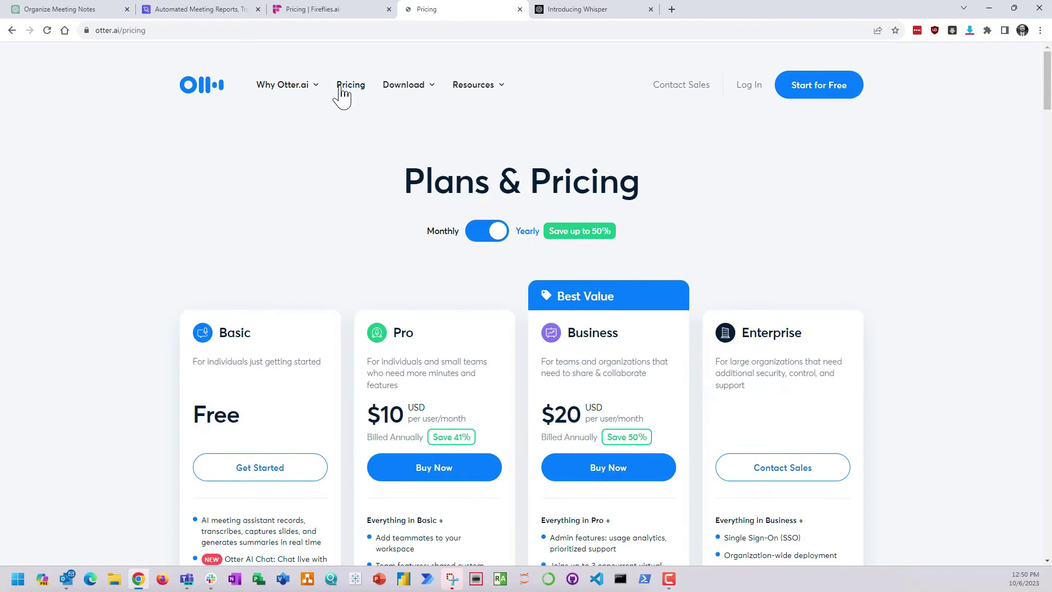
pyautogui.scroll(-3, 633, 219)
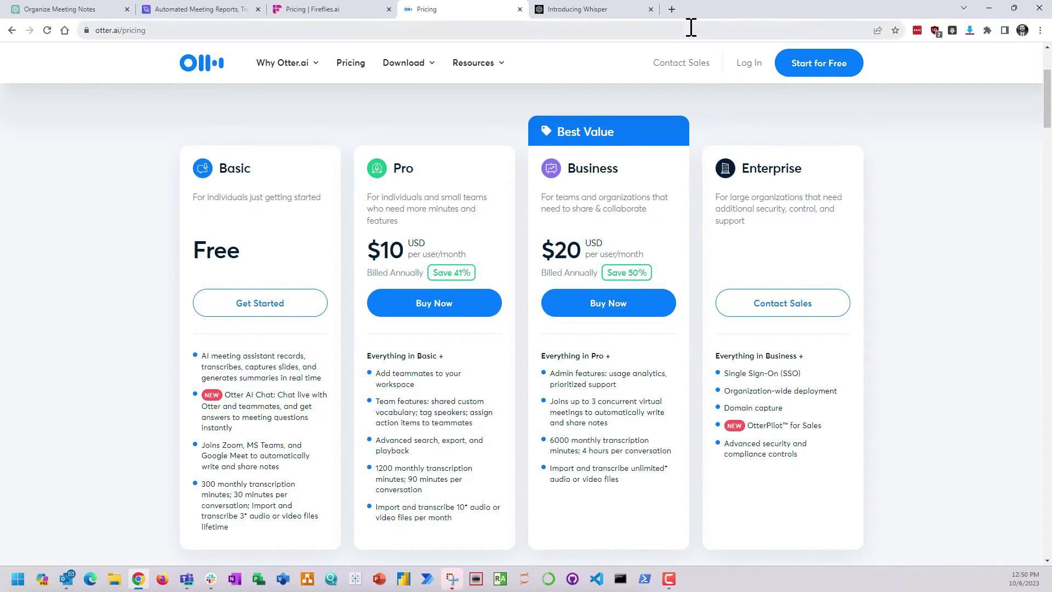
# On the Introducing Whisper page, reveal and select the speed-talking example's transcript.
pyautogui.click(602, 9)
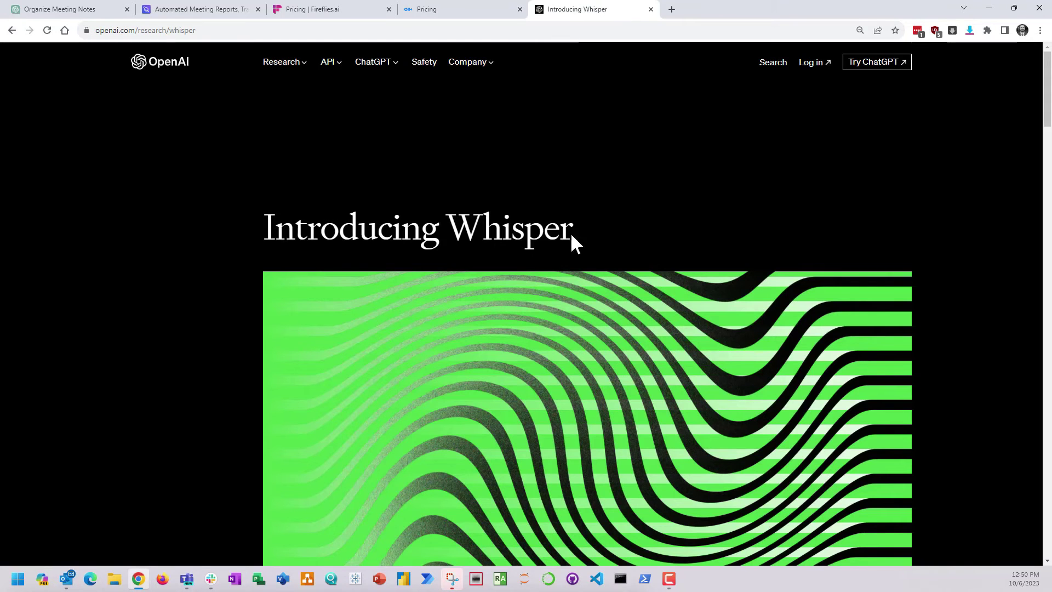
pyautogui.scroll(-5, 619, 355)
pyautogui.scroll(-8, 607, 349)
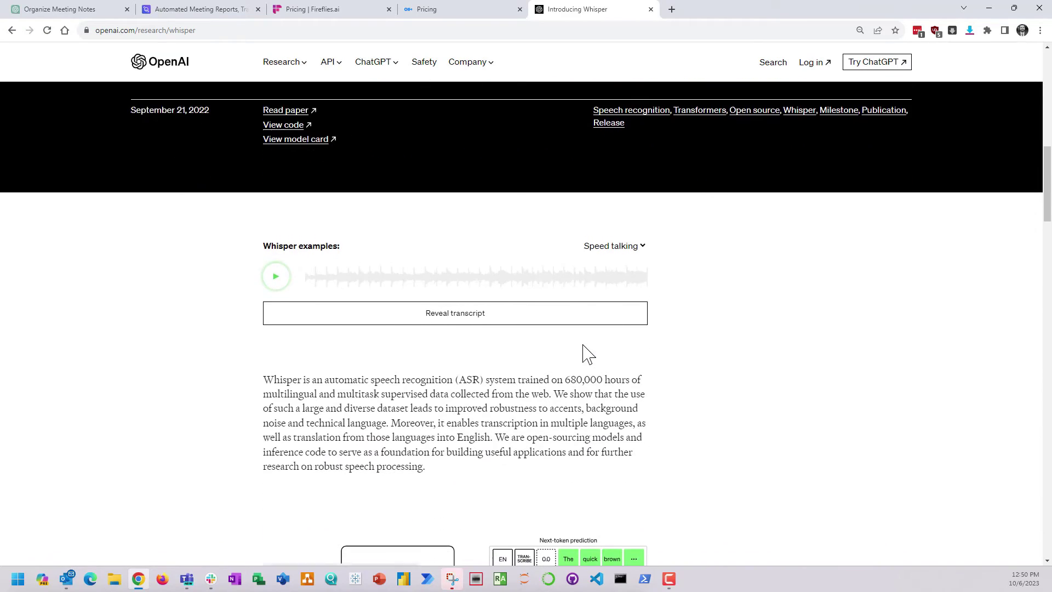
pyautogui.scroll(-1, 582, 344)
pyautogui.click(450, 212)
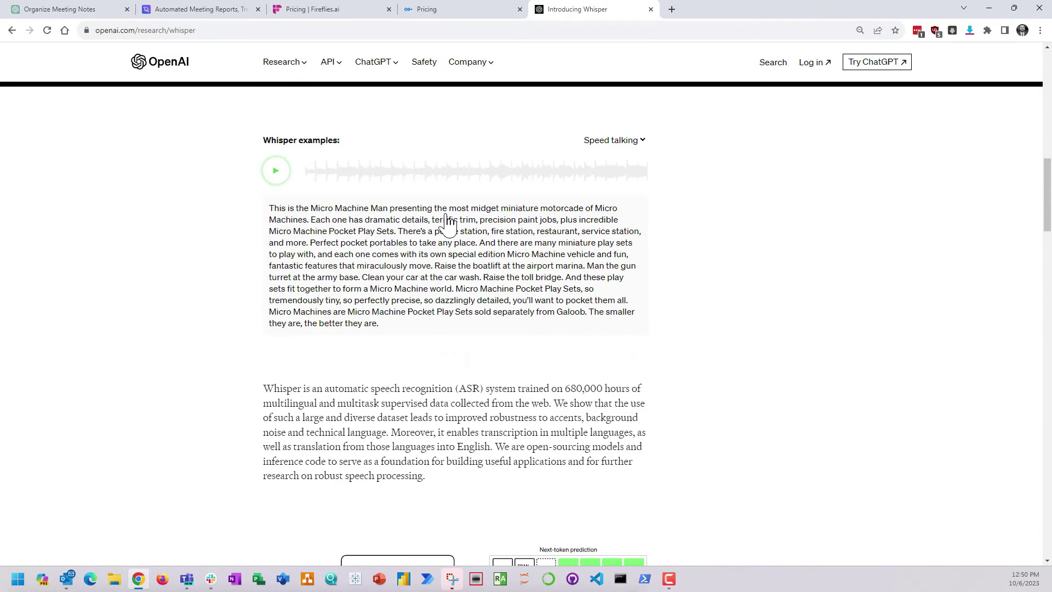
pyautogui.moveTo(272, 205); pyautogui.dragTo(719, 328)
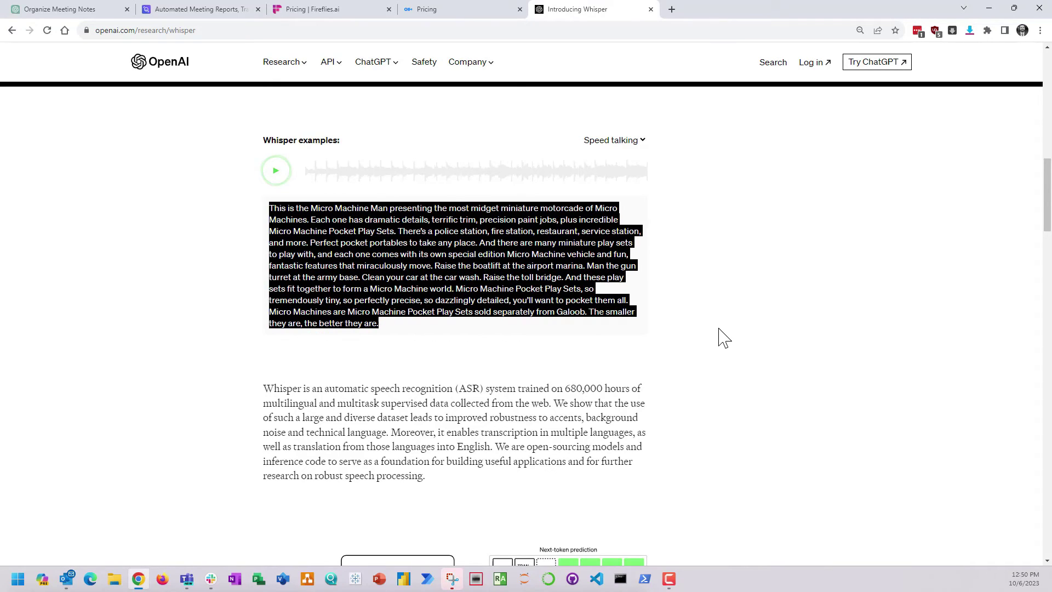
# Play part of the speed-talking audio, then scroll to the encoder-decoder architecture description.
pyautogui.click(275, 171)
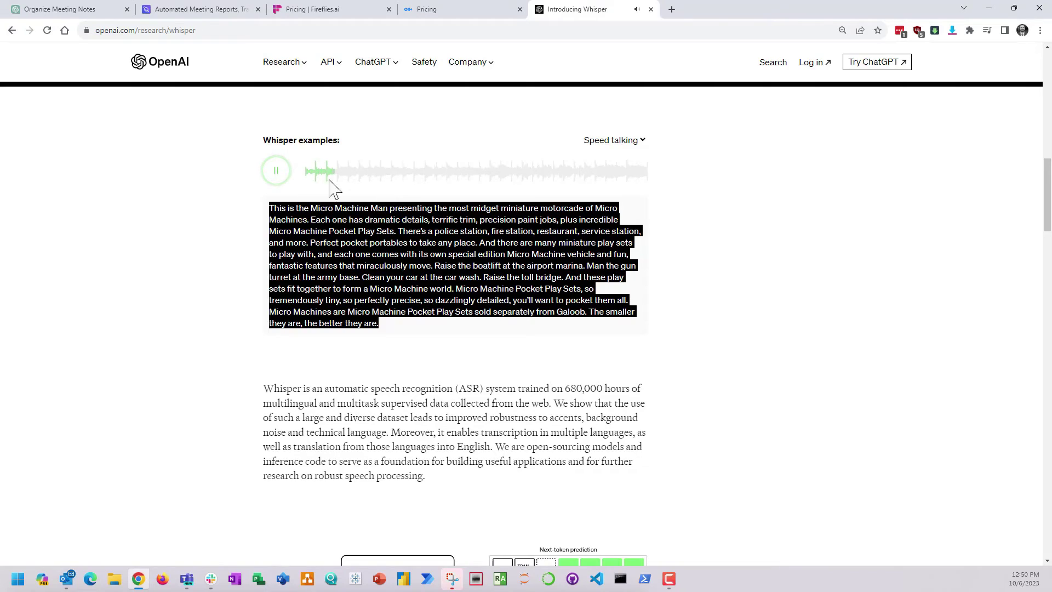
pyautogui.click(276, 174)
pyautogui.scroll(-5, 469, 392)
pyautogui.scroll(-1, 453, 380)
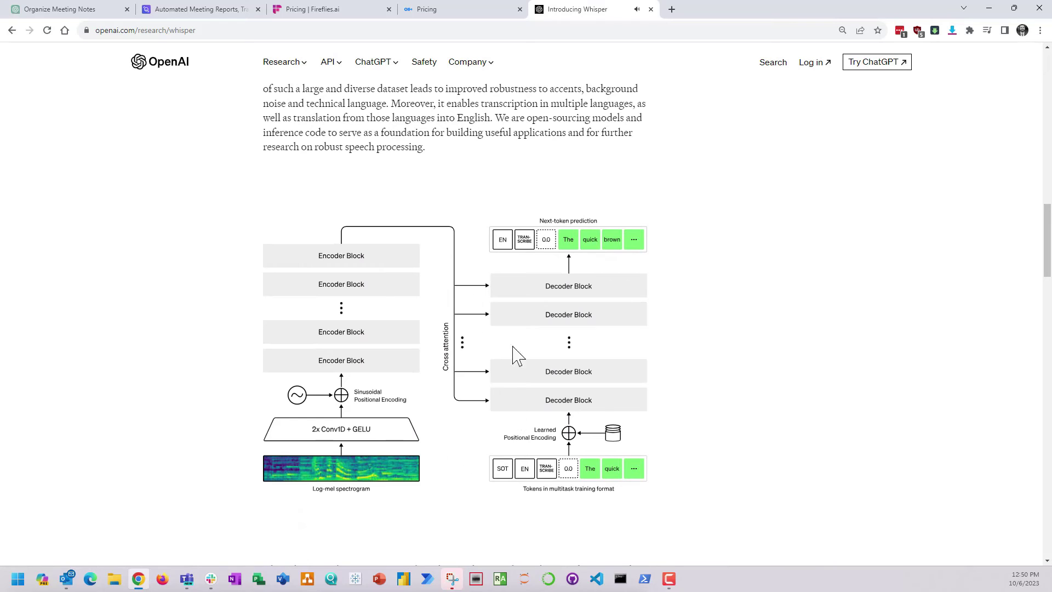
pyautogui.scroll(-6, 630, 363)
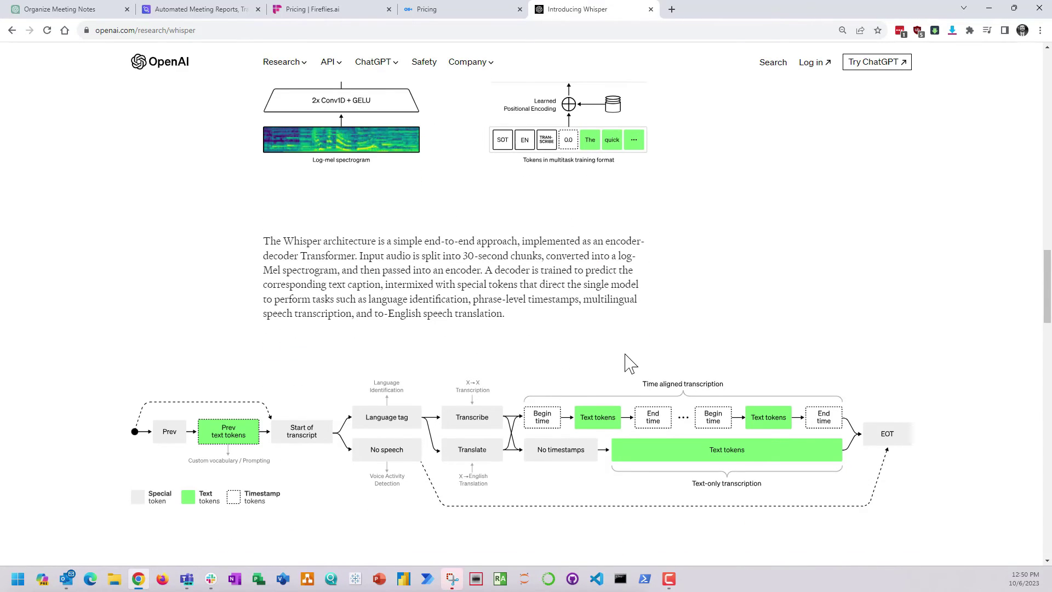